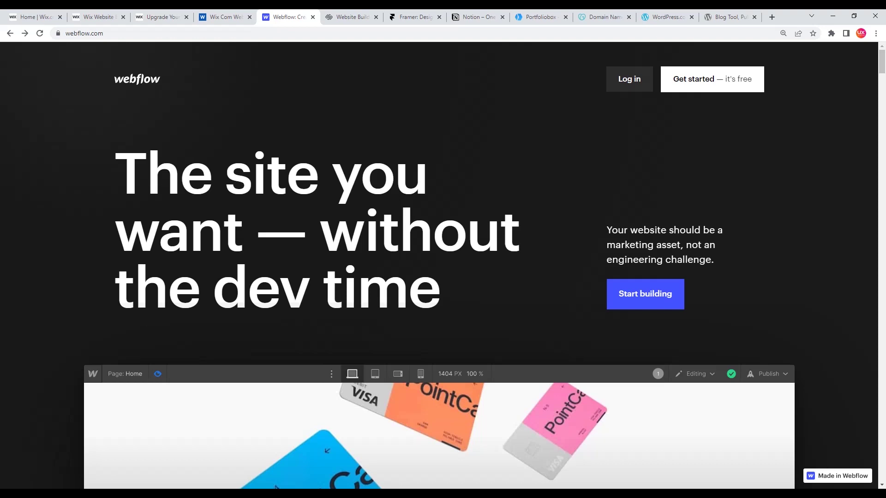
# Examine the Webflow homepage from the hero through the visual canvas demo, creative features and marketing sections to the Lattice testimonial
pyautogui.scroll(-5, 443, 266)
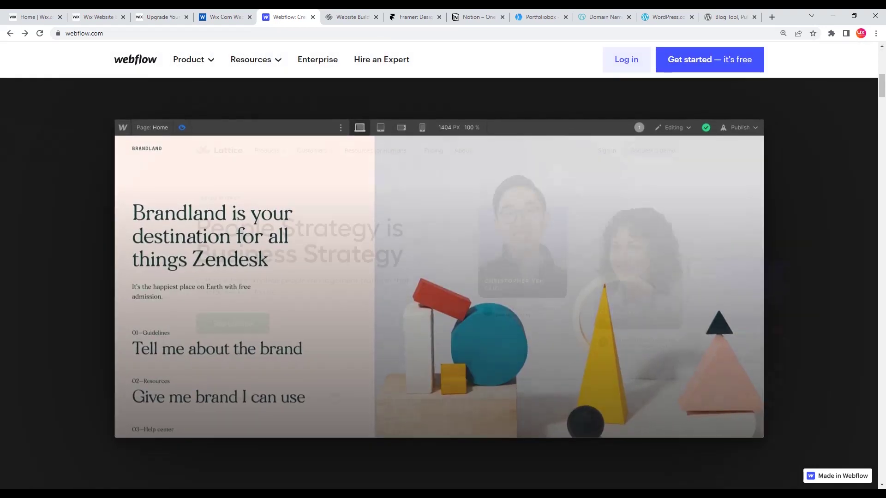
pyautogui.scroll(-1, 442, 265)
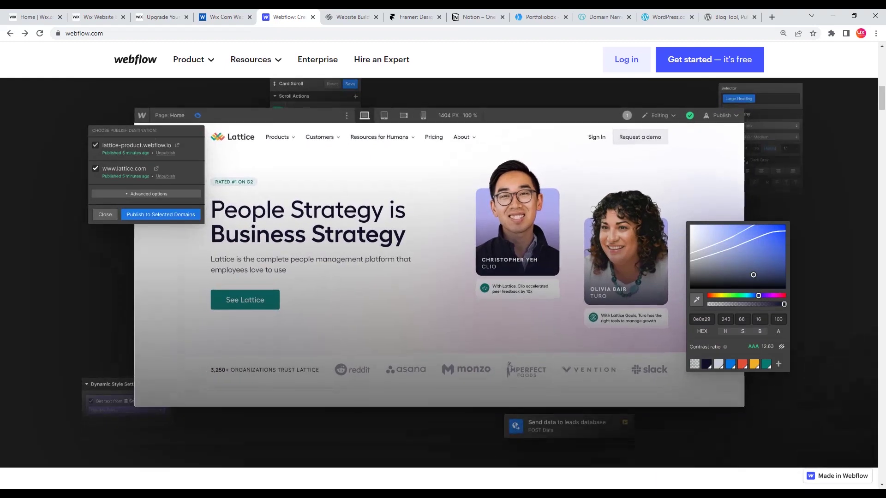
pyautogui.scroll(-10, 443, 273)
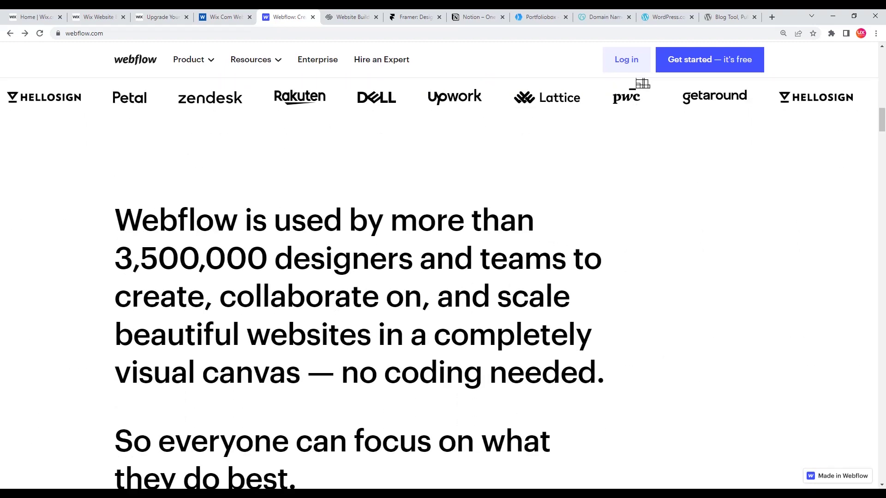
pyautogui.scroll(-6, 415, 456)
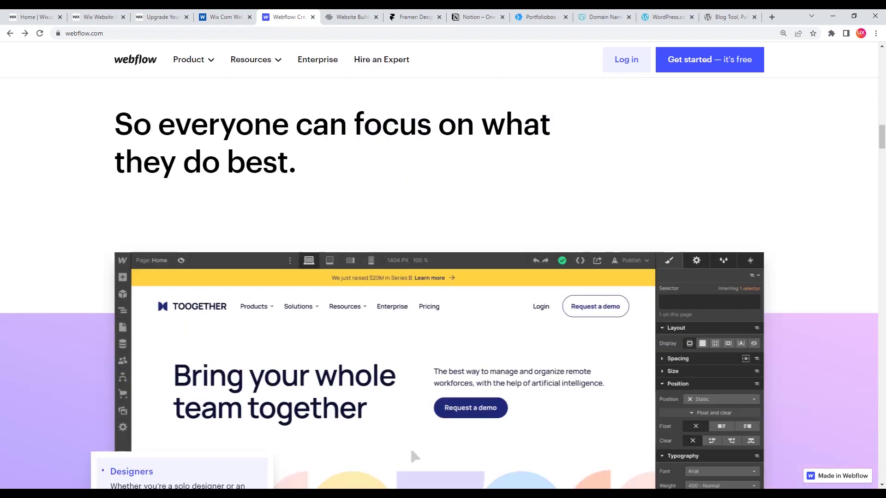
pyautogui.scroll(-3, 443, 299)
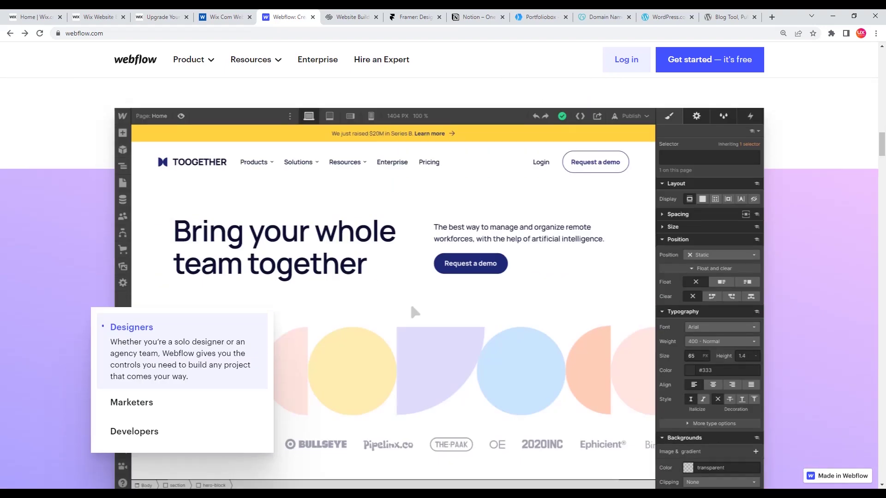
pyautogui.scroll(-3, 443, 300)
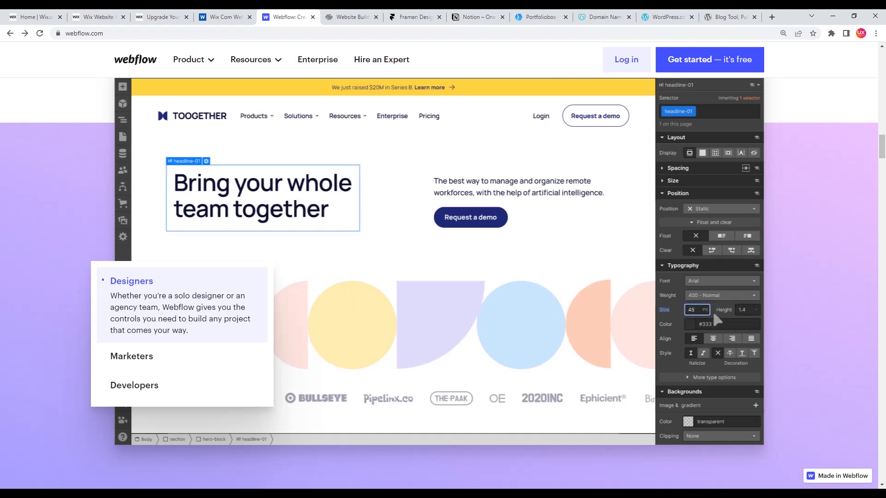
pyautogui.scroll(-1, 443, 281)
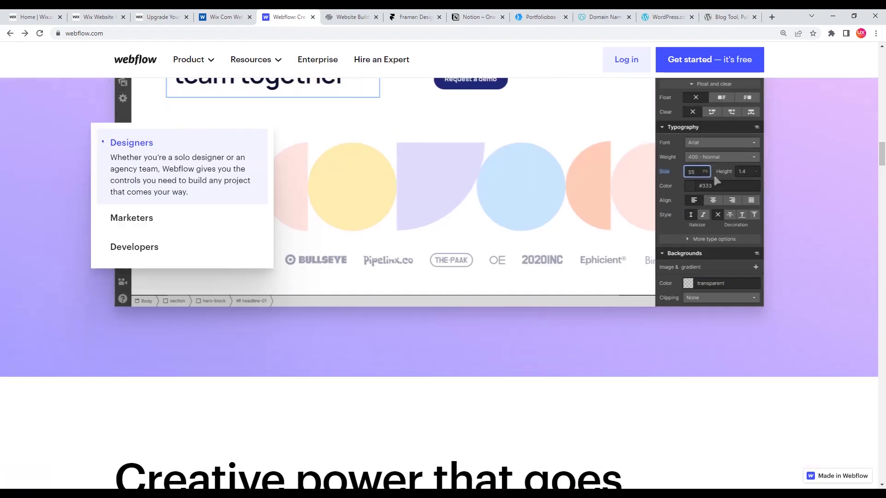
pyautogui.scroll(-10, 443, 282)
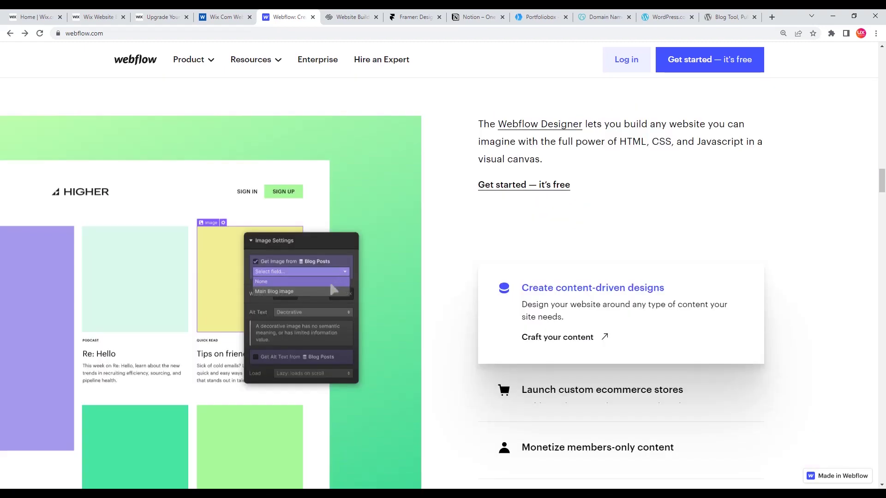
pyautogui.scroll(1, 443, 282)
pyautogui.scroll(-7, 315, 360)
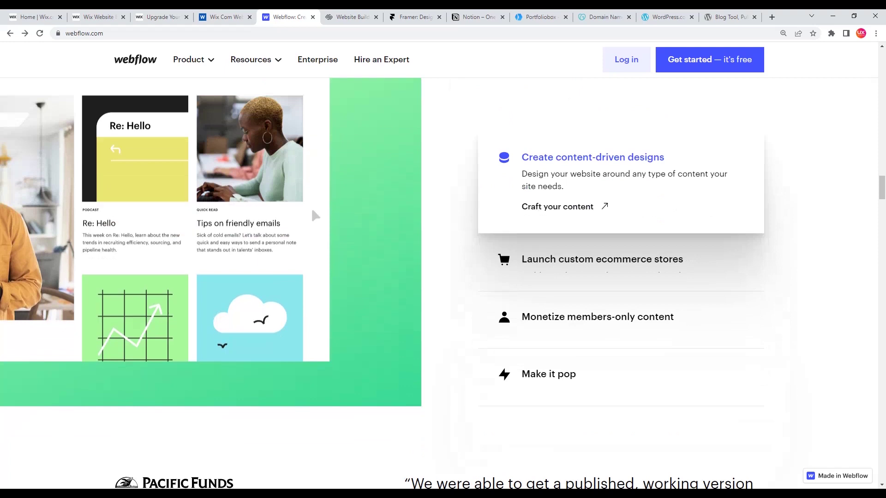
pyautogui.scroll(-8, 443, 281)
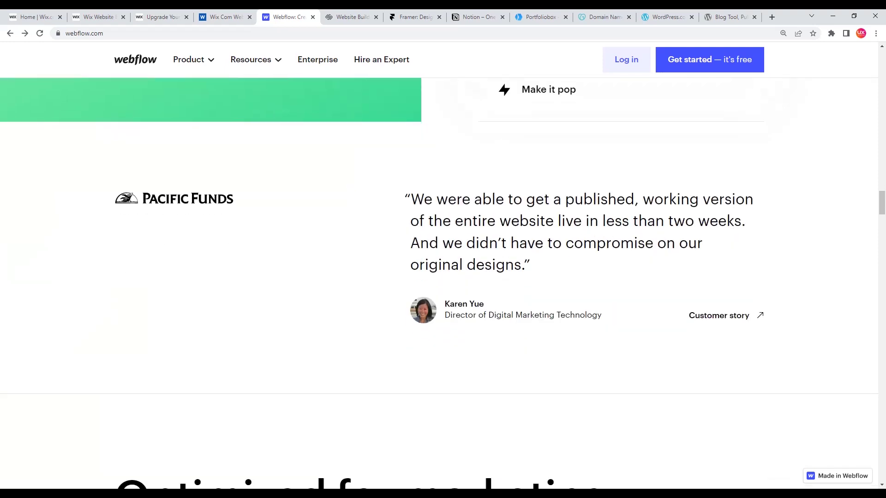
pyautogui.scroll(-8, 121, 440)
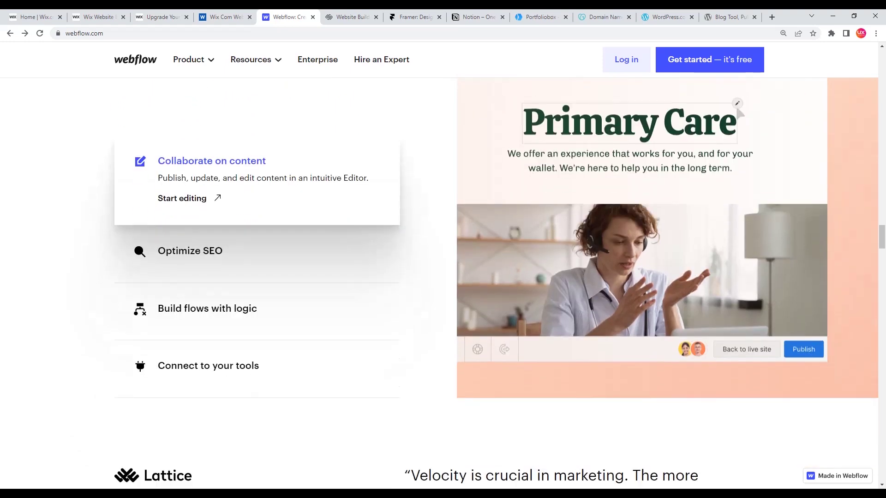
pyautogui.scroll(-3, 443, 277)
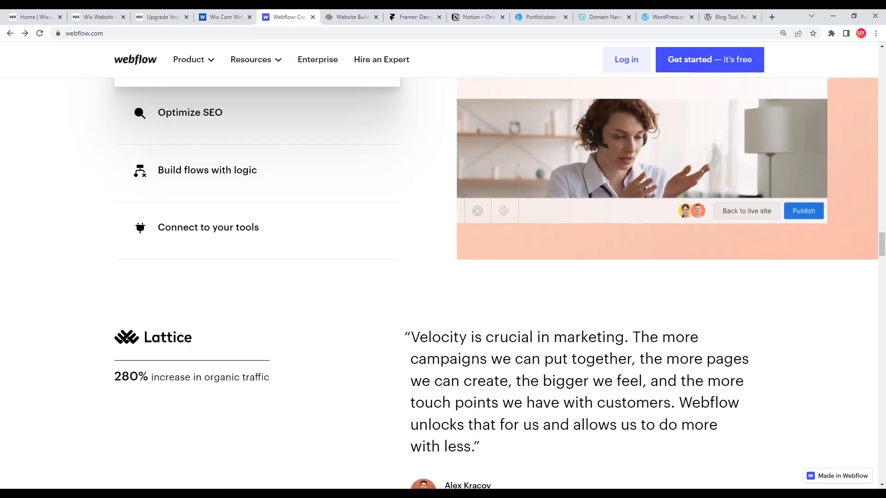
pyautogui.scroll(-2, 443, 277)
# Review the Webflow homepage sections in reverse, from the marketing section back to the site showcase near the page's beginning
pyautogui.scroll(6, 443, 277)
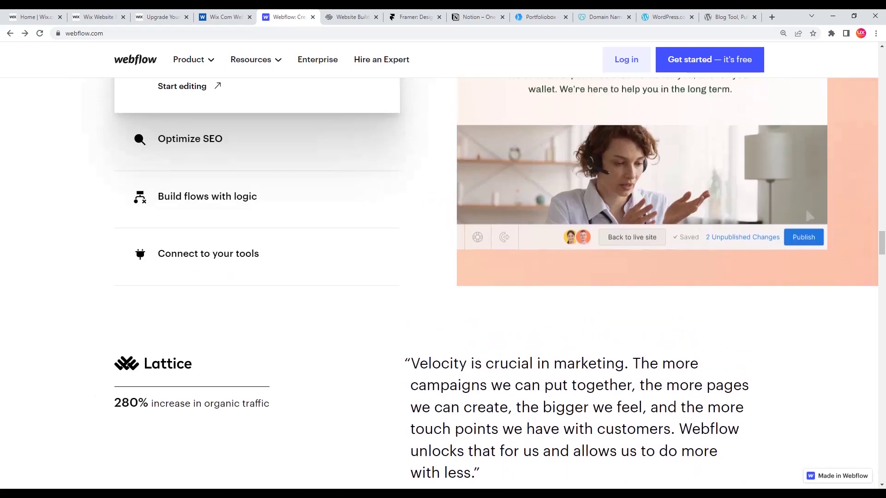
pyautogui.scroll(9, 443, 277)
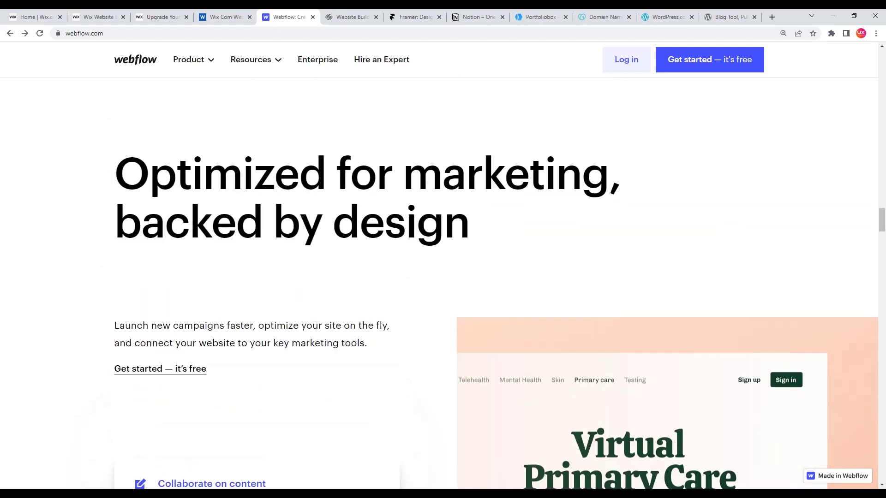
pyautogui.scroll(11, 443, 277)
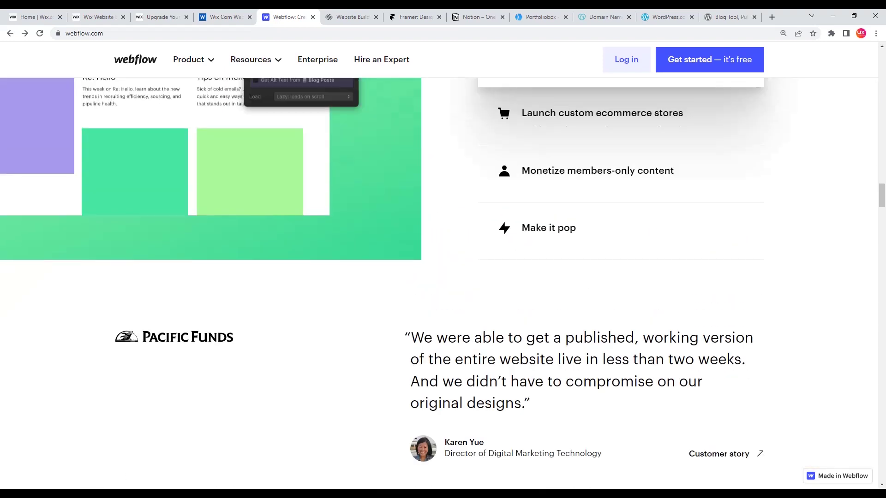
pyautogui.scroll(9, 443, 277)
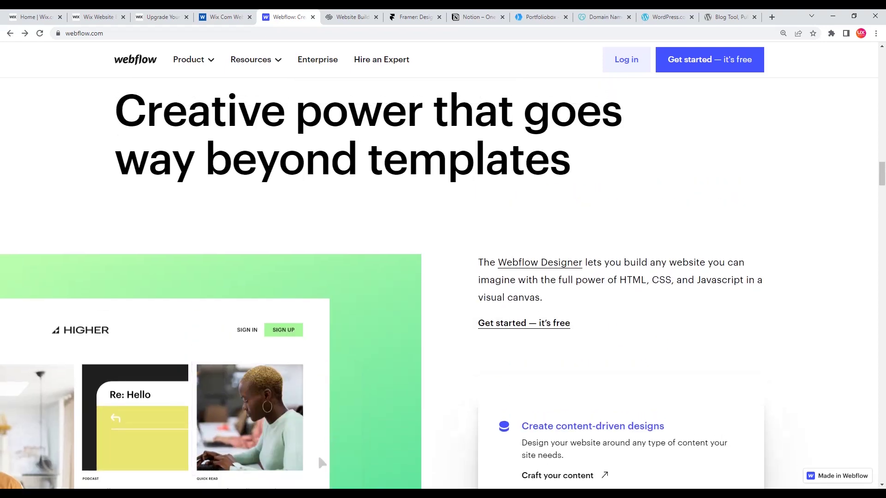
pyautogui.scroll(8, 443, 277)
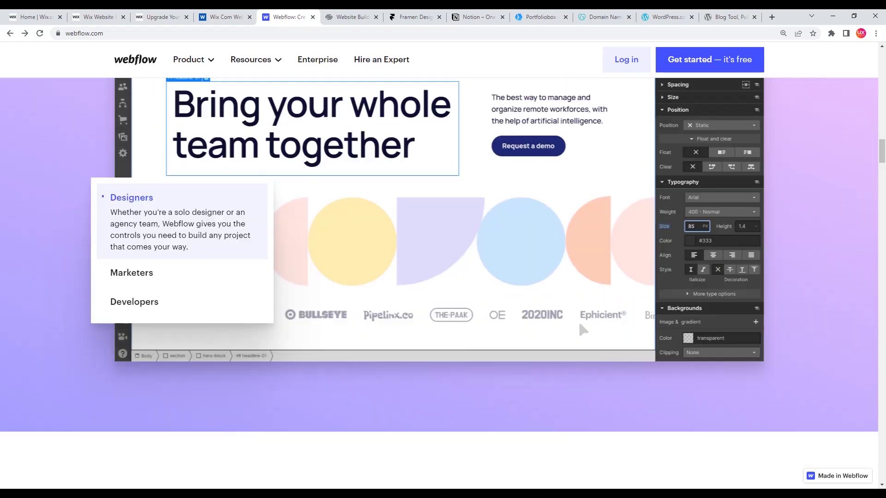
pyautogui.scroll(12, 443, 277)
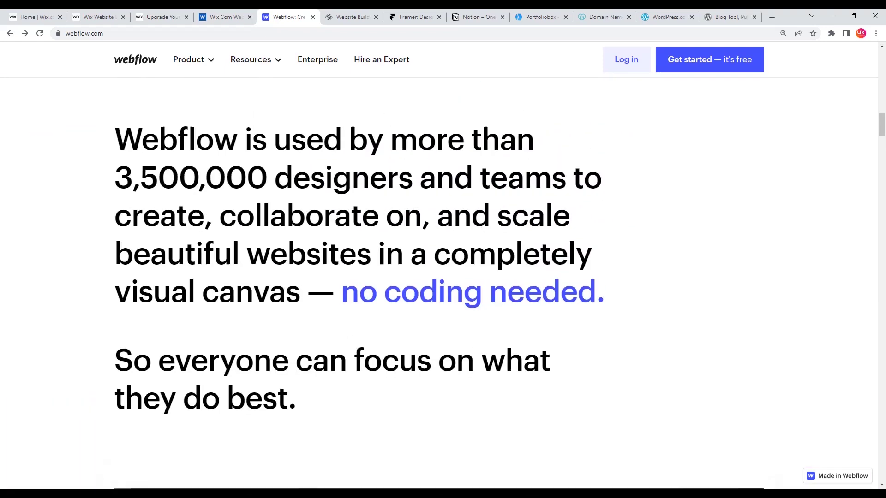
pyautogui.scroll(8, 442, 277)
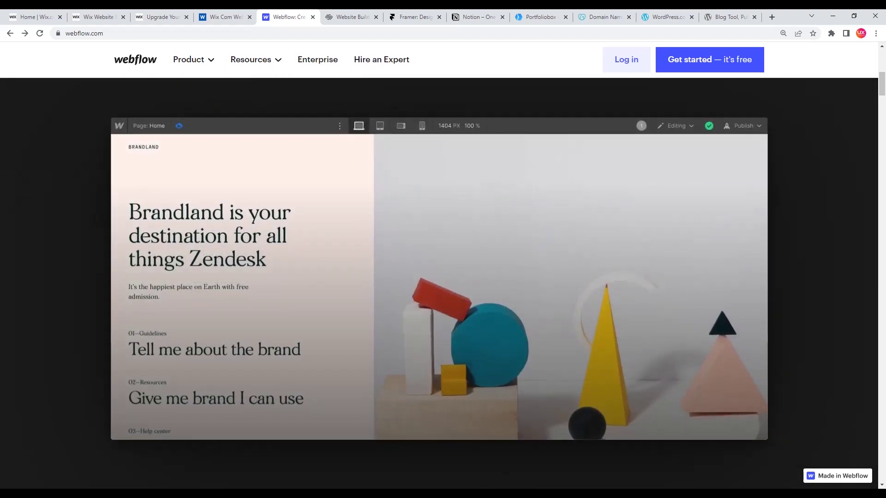
# Examine Webflow's customer logos, its "no coding needed" statement and the beginning of the designer preview below it
pyautogui.scroll(-3, 443, 277)
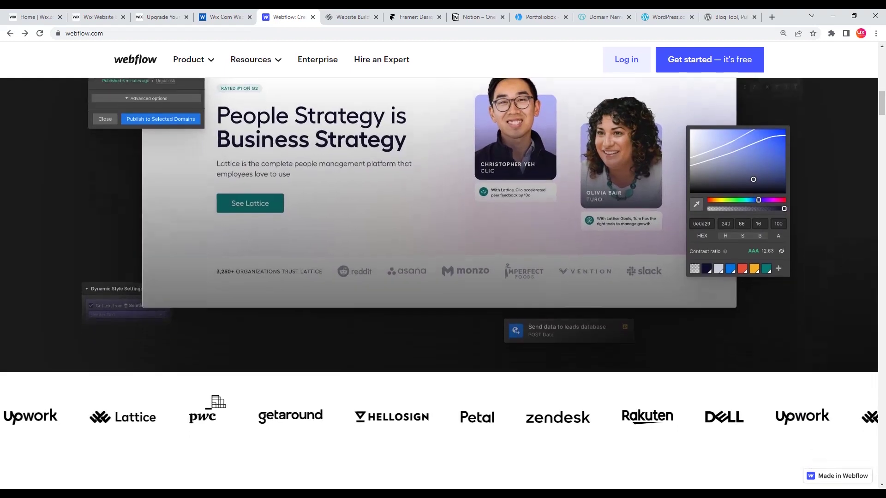
pyautogui.scroll(-5, 439, 284)
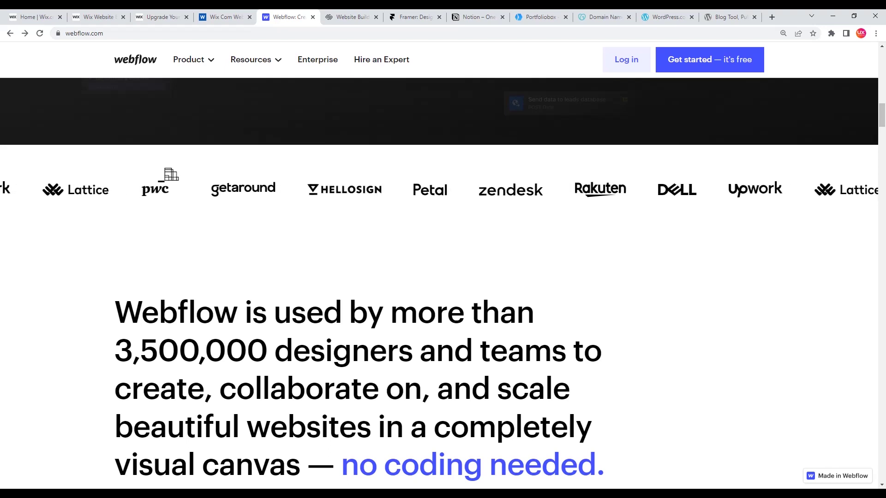
pyautogui.scroll(-5, 439, 284)
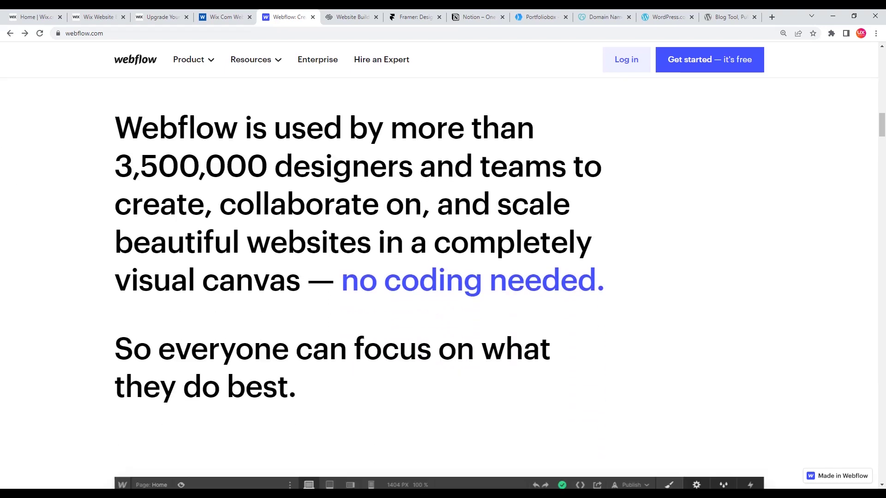
pyautogui.scroll(-2, 439, 284)
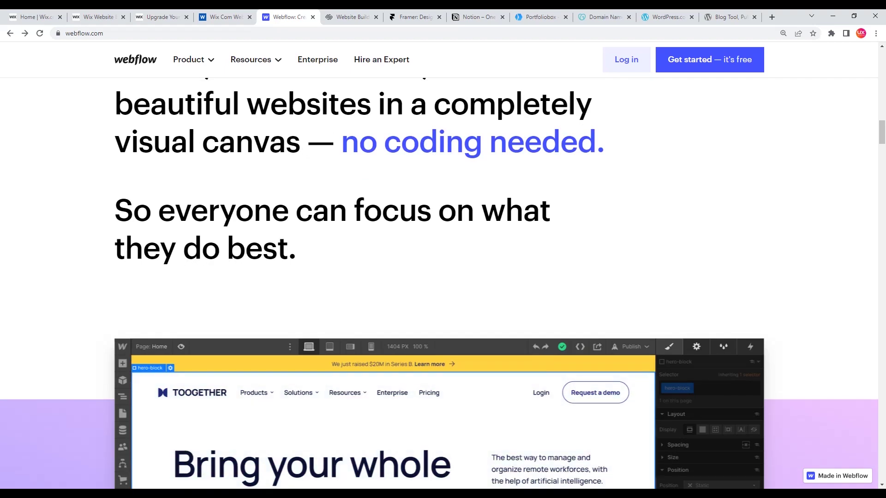
pyautogui.scroll(-2, 439, 284)
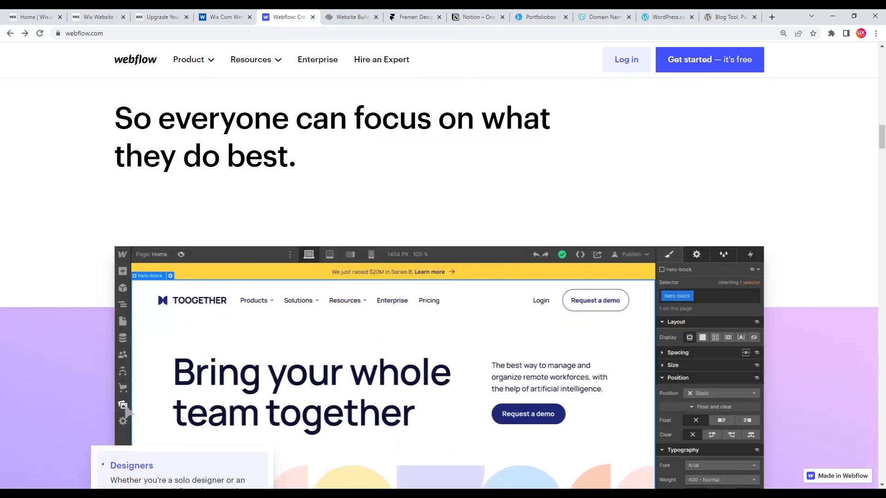
pyautogui.scroll(2, 440, 284)
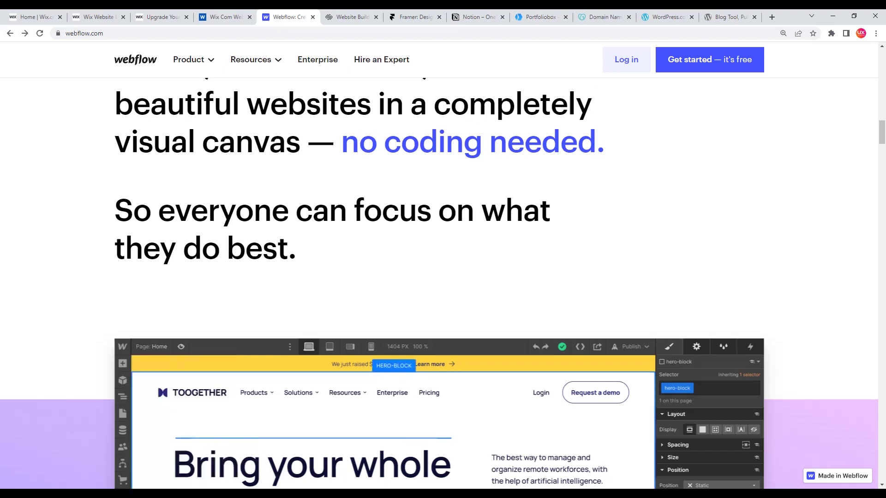
pyautogui.scroll(6, 439, 283)
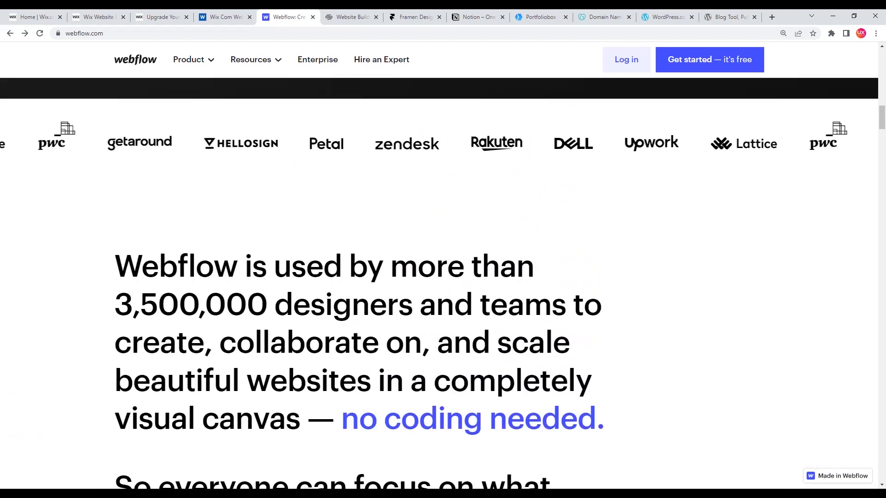
# Switch to the Squarespace site and examine its homepage from the hero through the three-step overview to the website template categories
pyautogui.hotkey('ctrl', 'Tab')
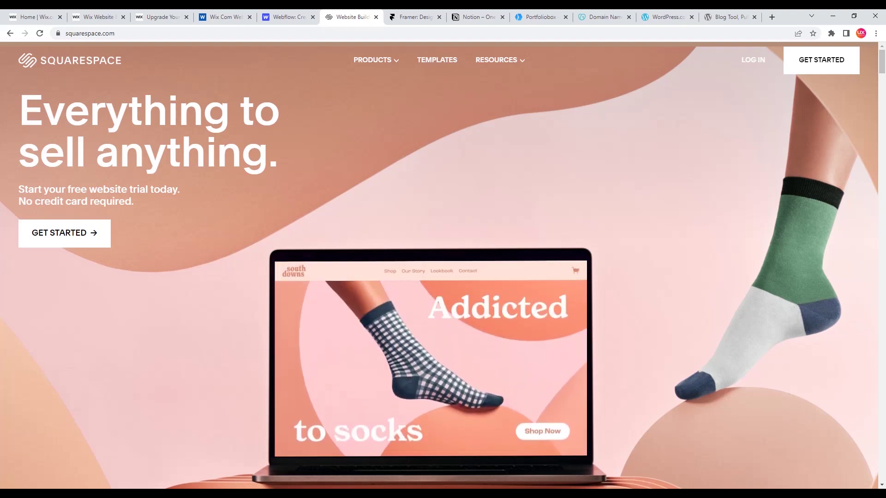
pyautogui.scroll(-8, 443, 266)
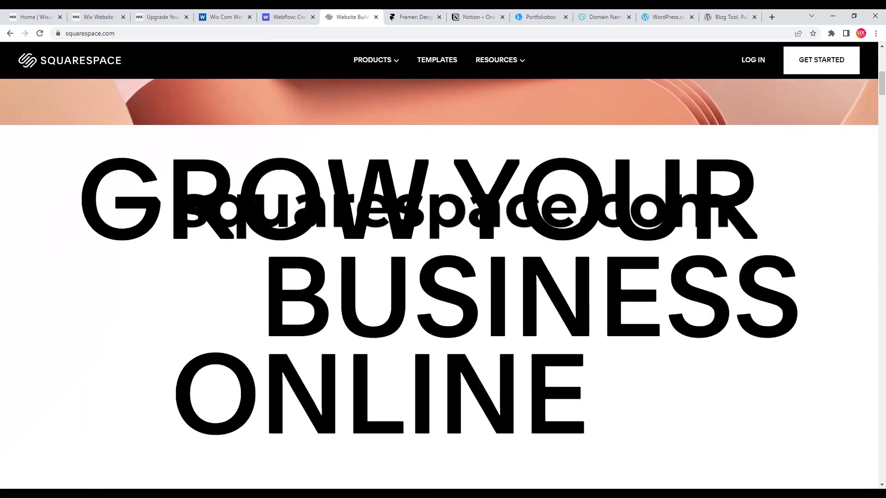
pyautogui.scroll(-10, 443, 266)
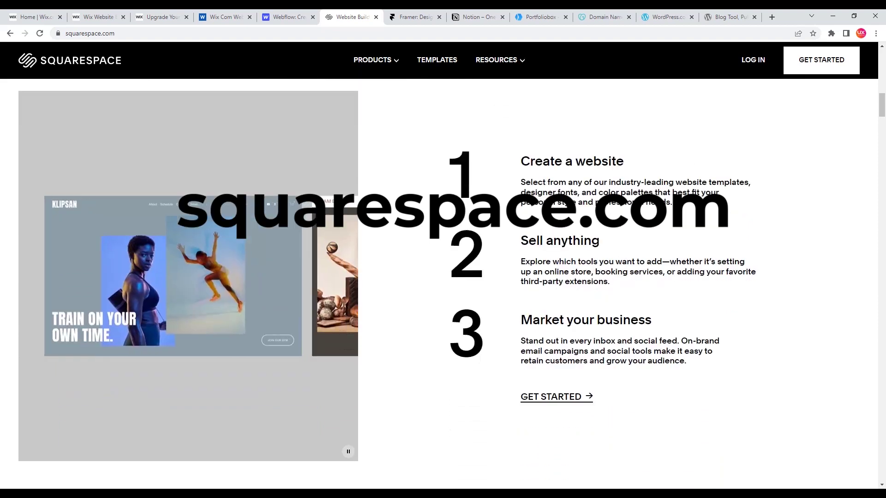
pyautogui.scroll(-1, 443, 266)
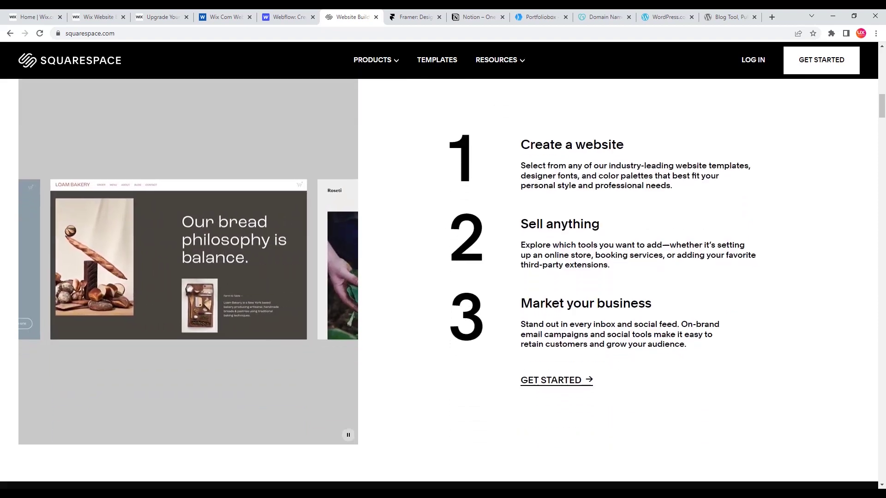
pyautogui.scroll(-7, 443, 266)
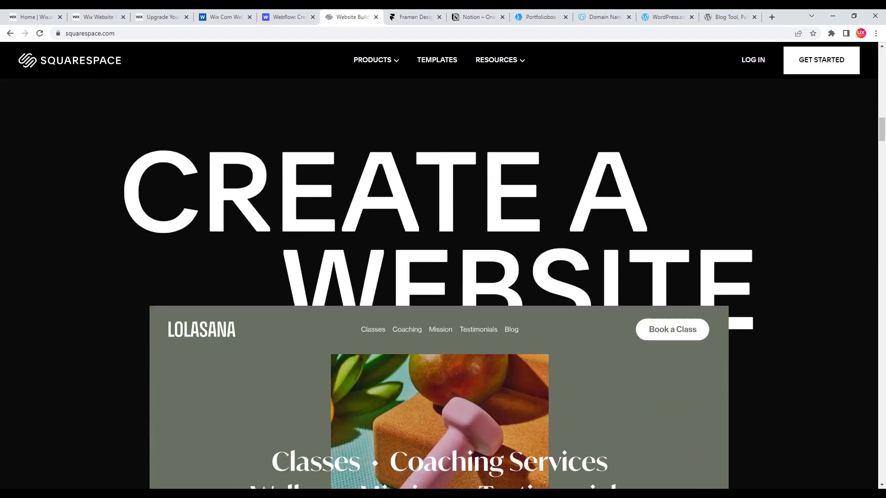
pyautogui.scroll(-5, 443, 266)
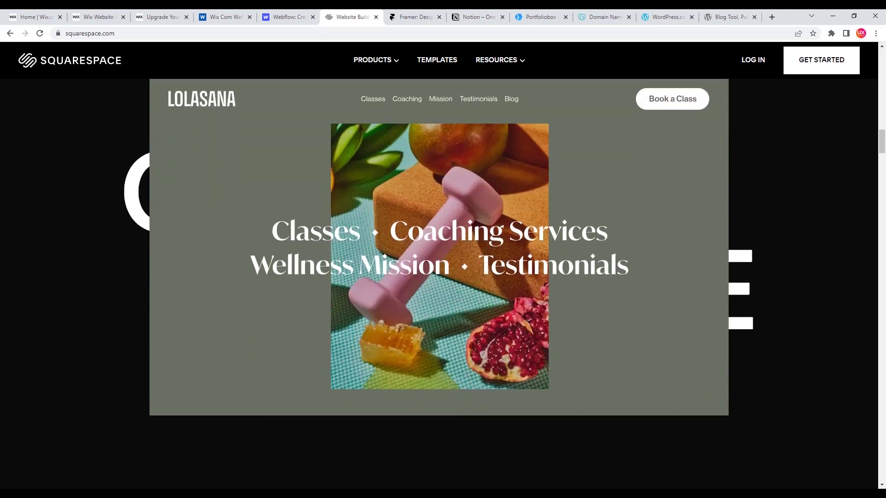
pyautogui.scroll(-6, 443, 265)
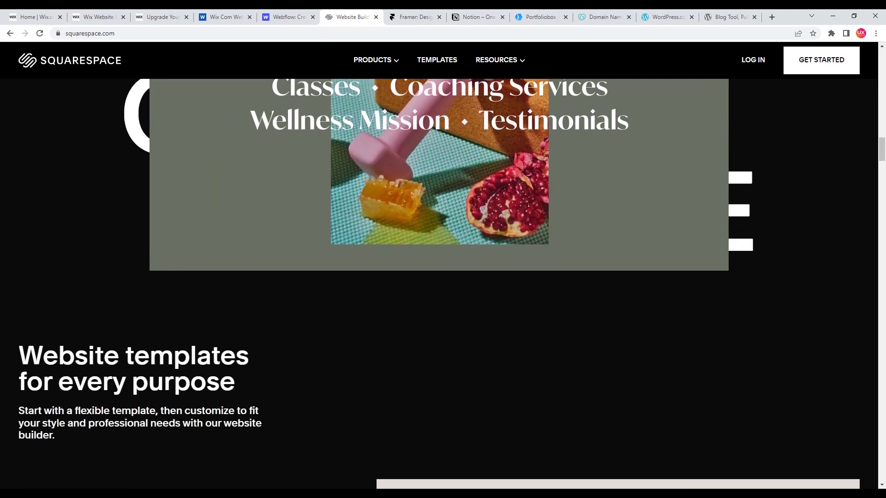
pyautogui.scroll(-6, 443, 266)
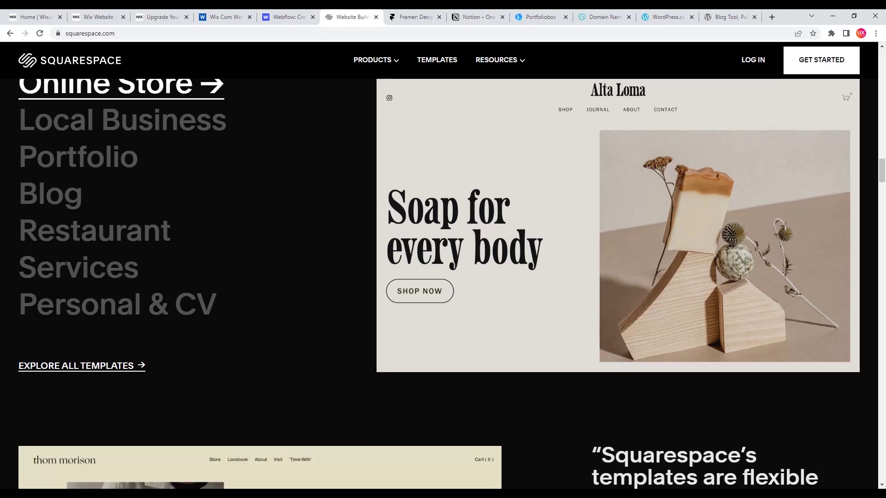
pyautogui.scroll(-6, 443, 265)
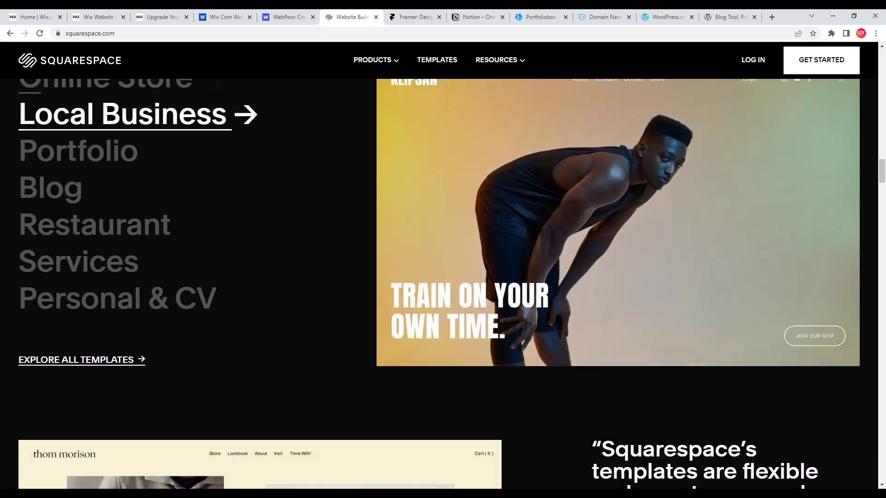
# Examine the Squarespace homepage from the template categories to the menswear designer testimonial and flower showcase, and return to the three-step overview
pyautogui.scroll(-3, 443, 265)
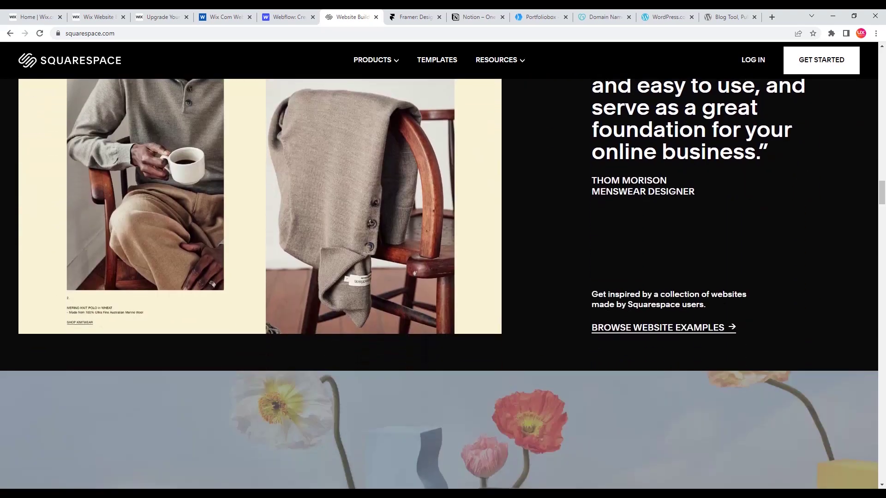
pyautogui.scroll(-4, 443, 265)
pyautogui.scroll(20, 442, 266)
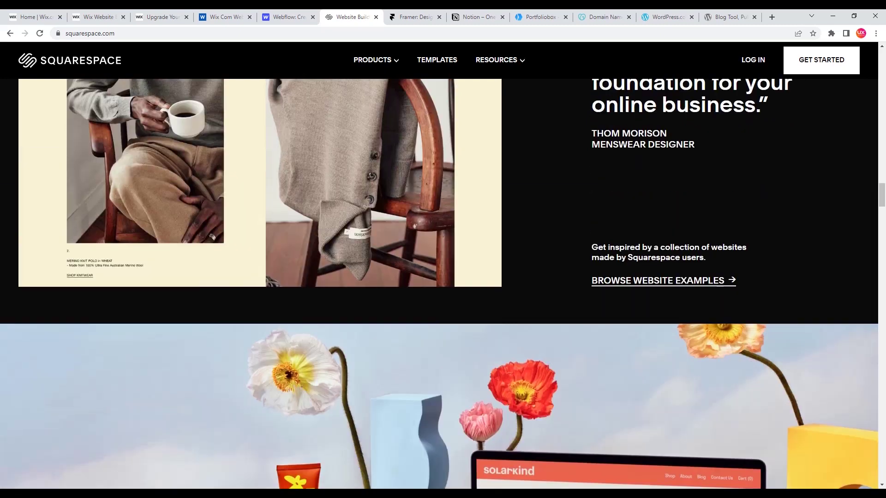
pyautogui.scroll(12, 443, 266)
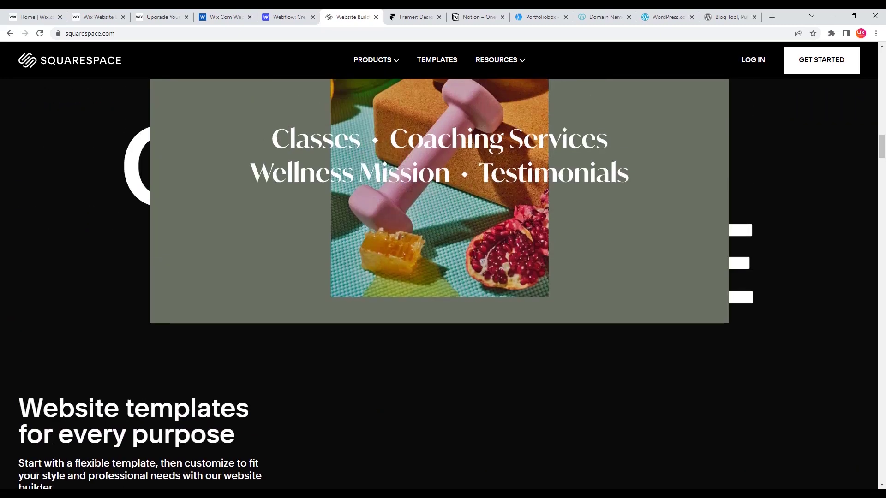
pyautogui.scroll(15, 443, 265)
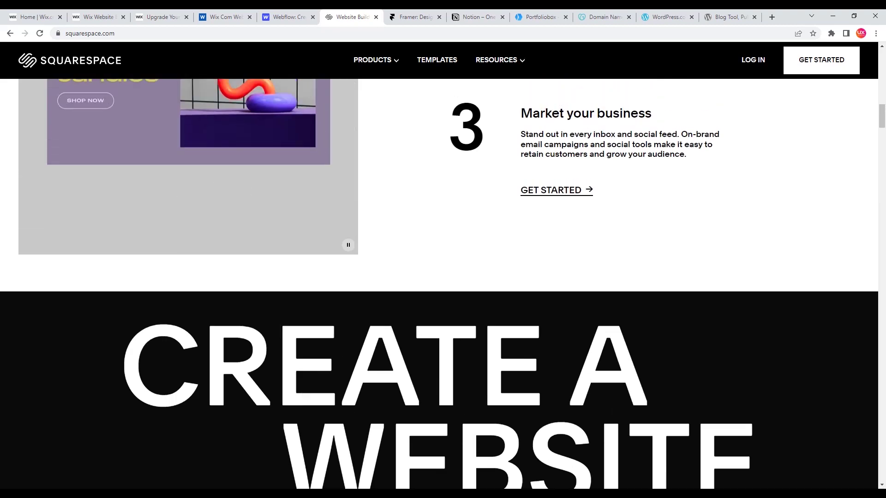
# Switch to the Framer site and examine its homepage from the hero and demo video through the "Easy documentation" card, returning near the hero
pyautogui.hotkey('ctrl', 'Tab')
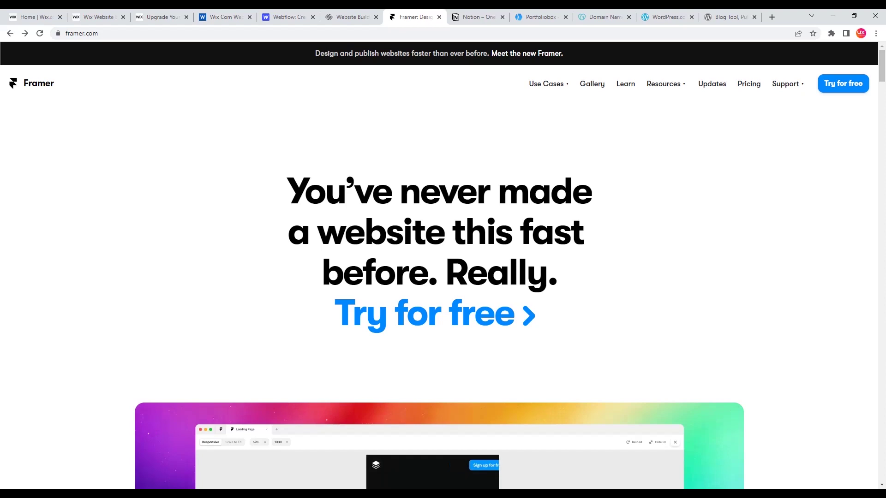
pyautogui.scroll(-3, 439, 277)
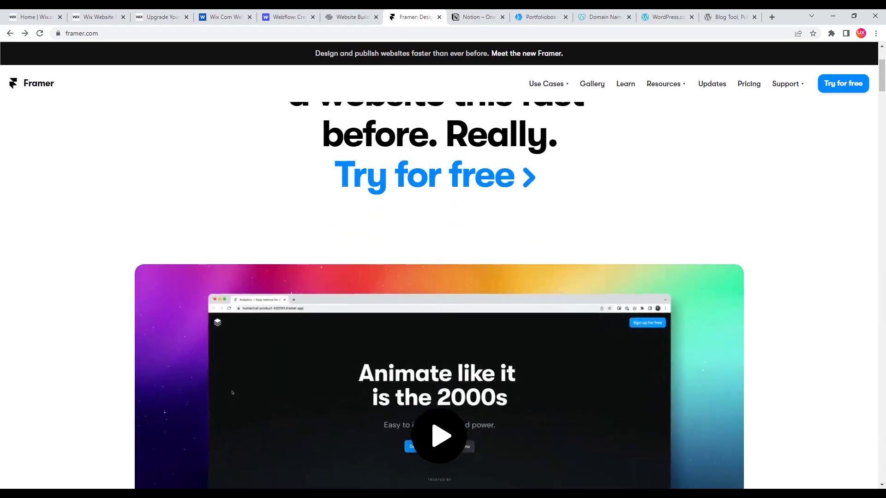
pyautogui.scroll(-1, 217, 332)
pyautogui.scroll(-1, 214, 324)
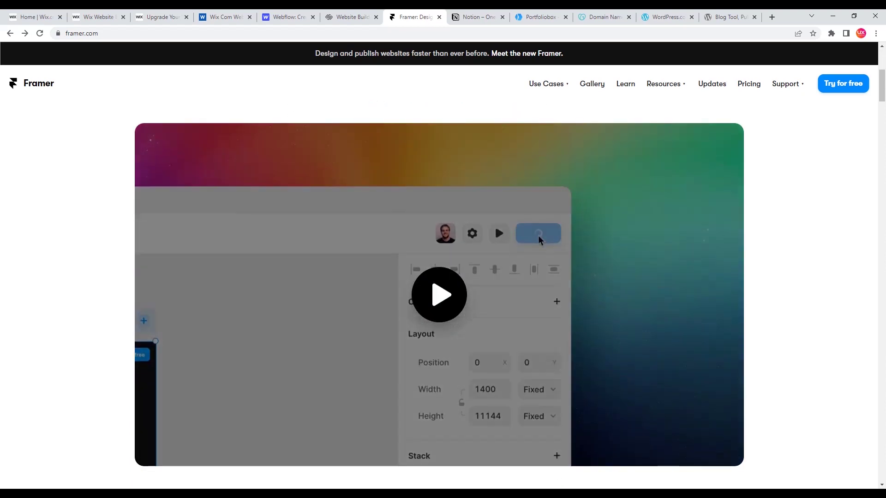
pyautogui.scroll(-1, 214, 324)
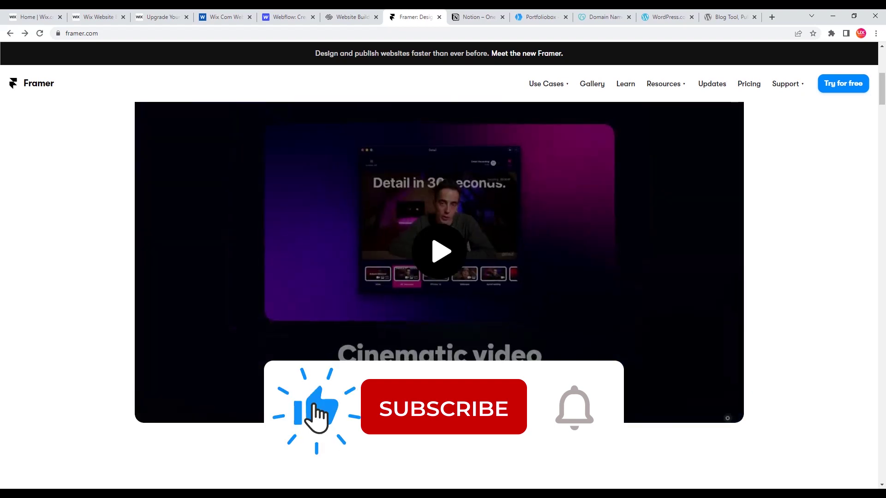
pyautogui.scroll(-2, 439, 277)
pyautogui.scroll(-5, 438, 277)
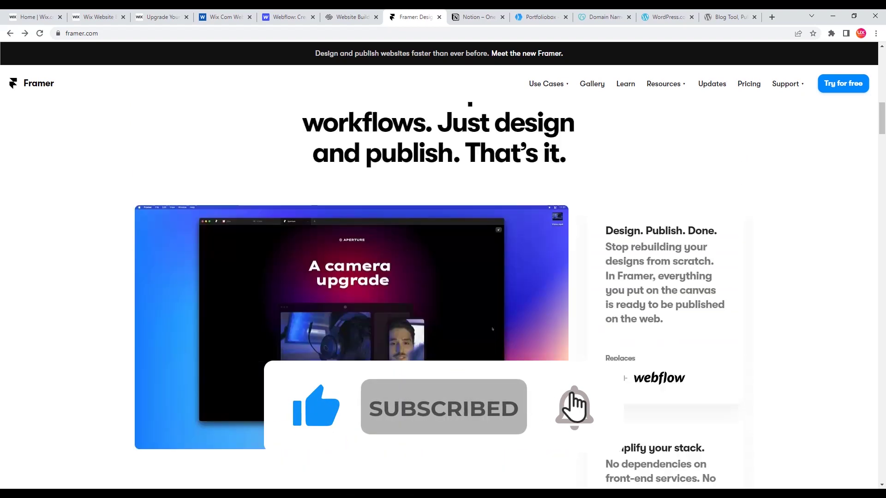
pyautogui.scroll(-3, 438, 277)
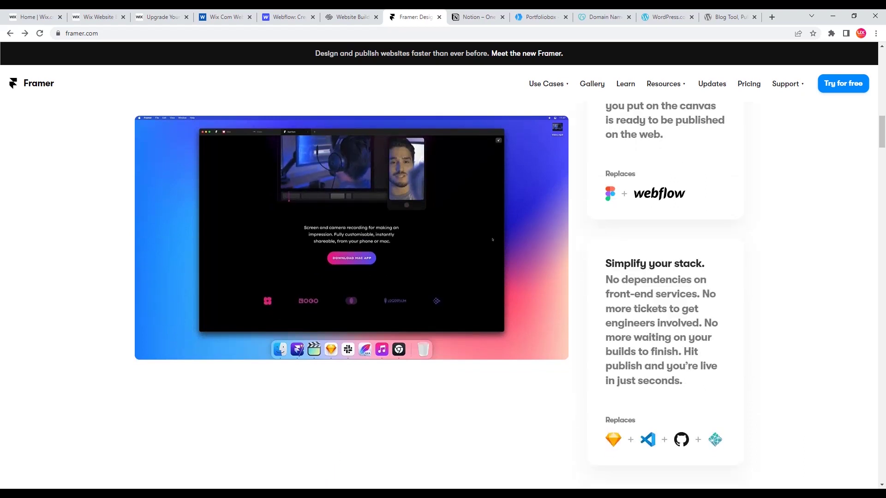
pyautogui.scroll(-5, 439, 277)
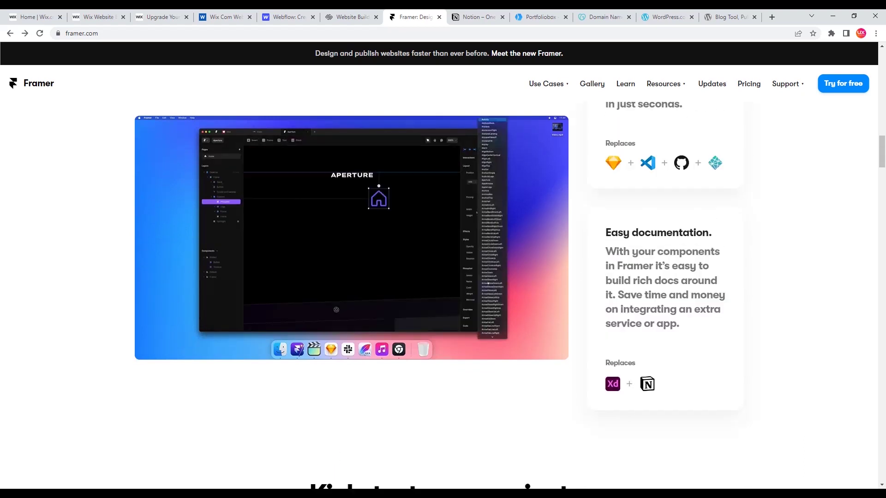
pyautogui.scroll(7, 438, 277)
pyautogui.scroll(10, 438, 277)
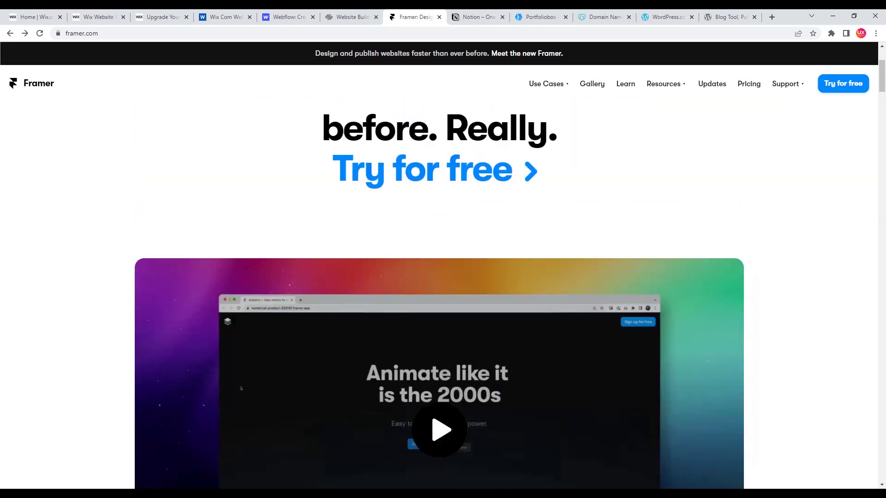
# Switch to the Notion site and view Employee Directory and Acme Inc. in the homepage's demo workspace, collapsing and re-expanding the Acme Inc. tree
pyautogui.hotkey('ctrl', 'Tab')
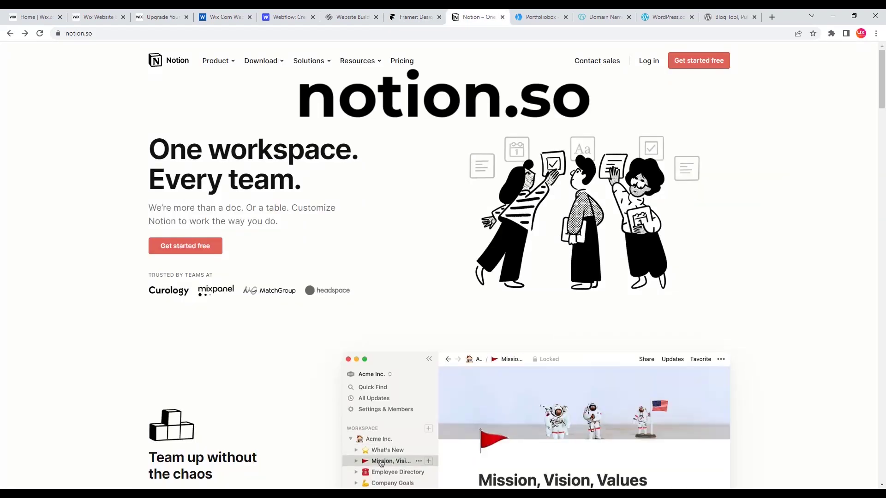
pyautogui.click(381, 471)
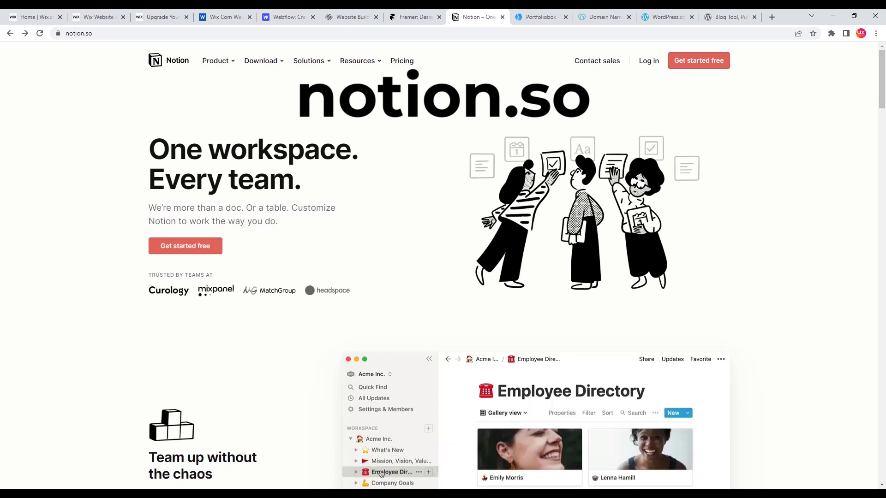
pyautogui.click(368, 441)
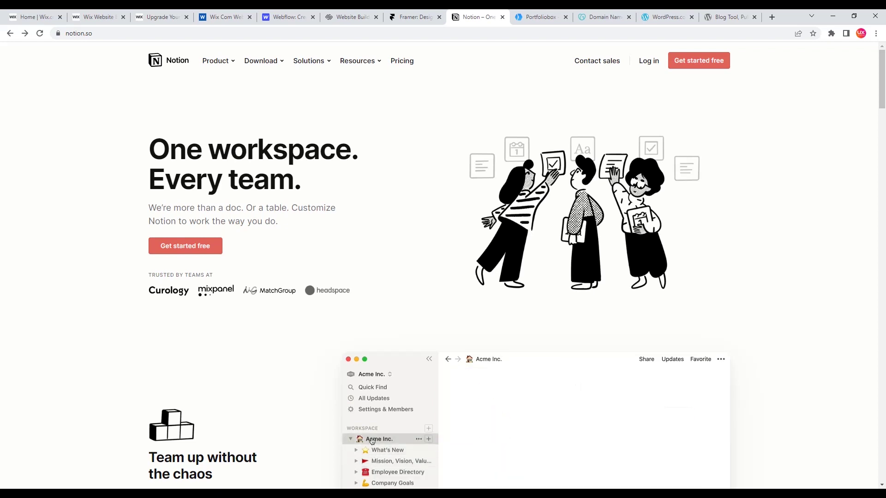
pyautogui.click(352, 440)
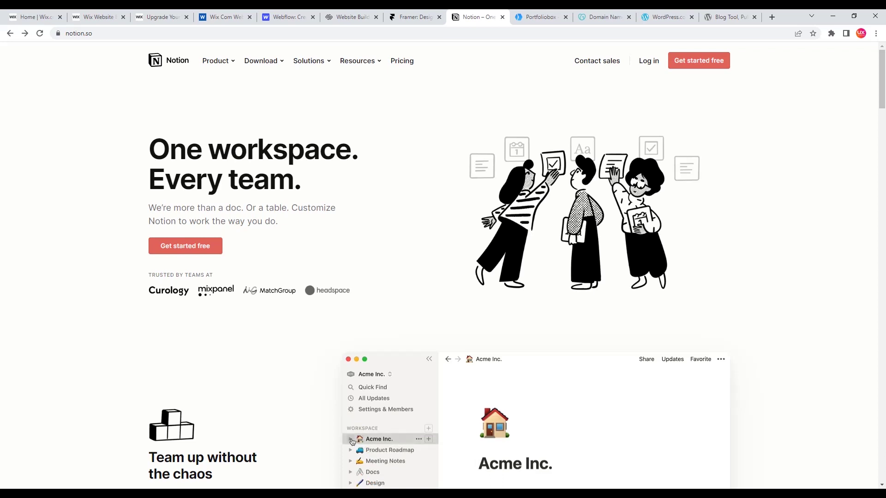
pyautogui.click(352, 439)
# Browse the What's New, Mission, Vision, Values, Employee Directory and Acme Inc. pages in the Notion demo workspace, ending on What's New
pyautogui.click(377, 451)
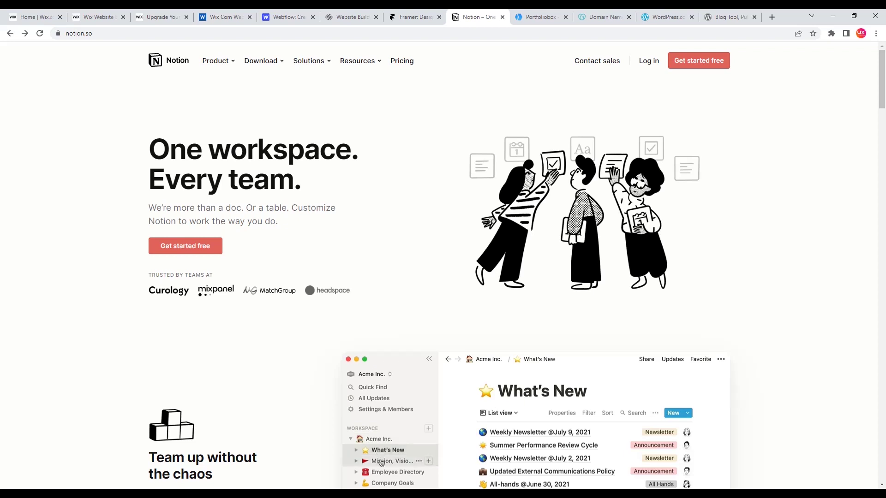
pyautogui.click(381, 461)
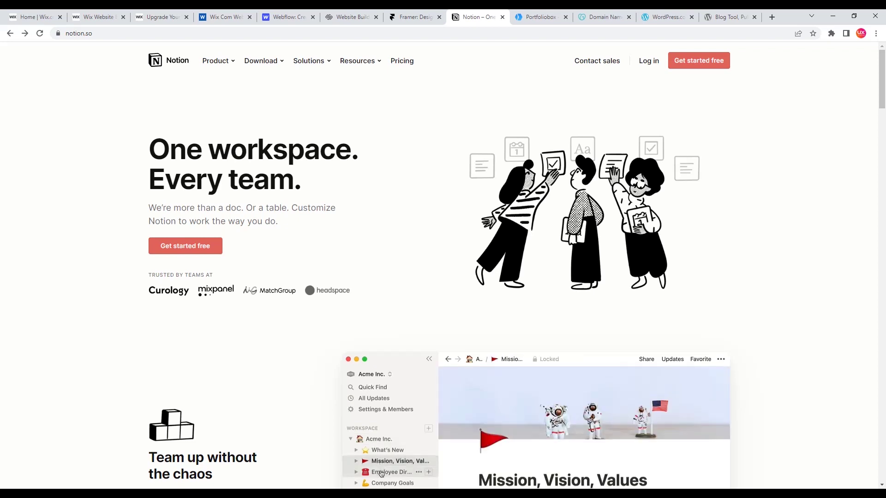
pyautogui.click(381, 473)
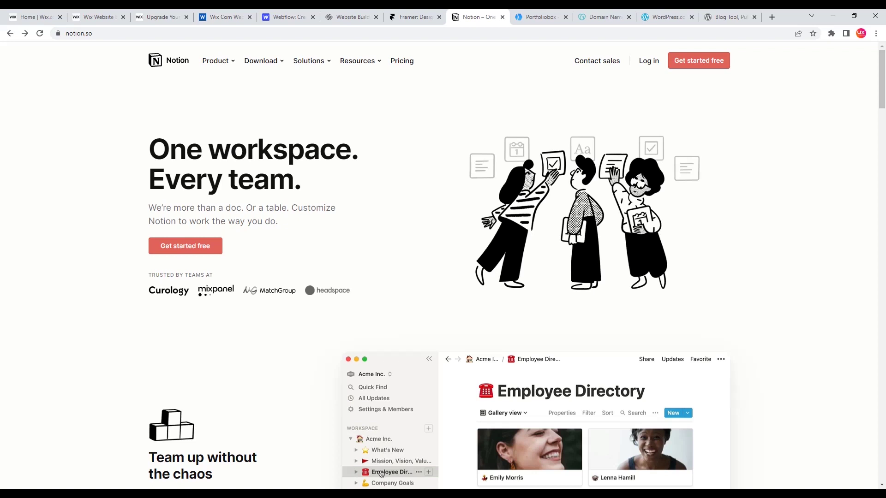
pyautogui.click(371, 440)
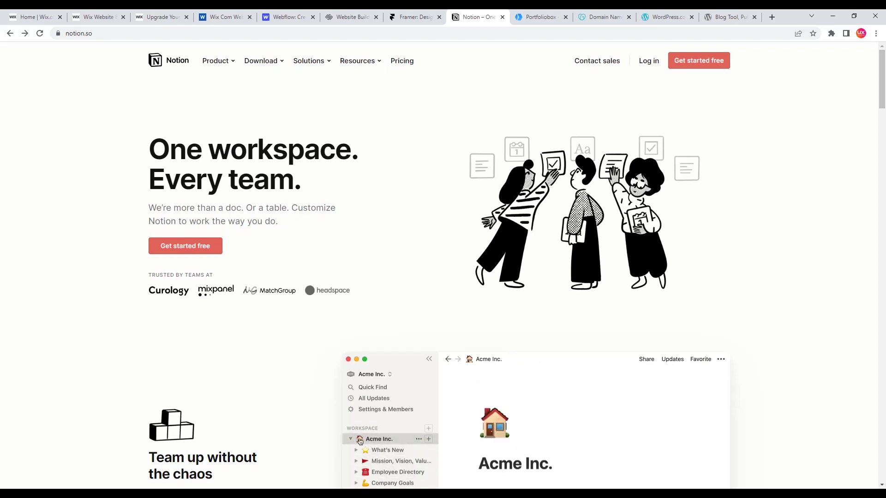
pyautogui.click(352, 439)
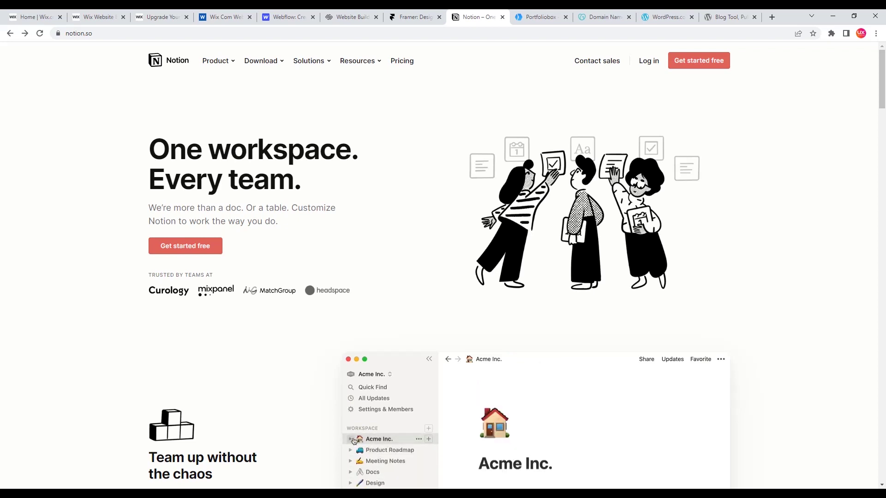
pyautogui.click(351, 439)
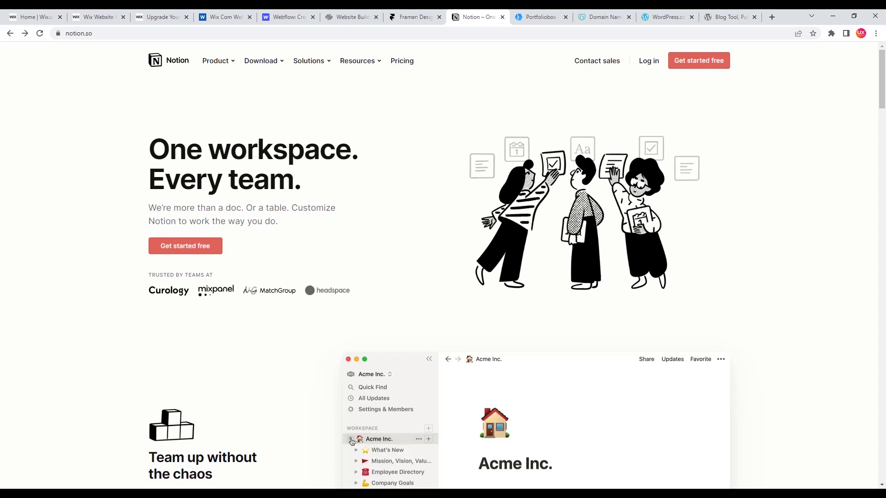
pyautogui.click(378, 452)
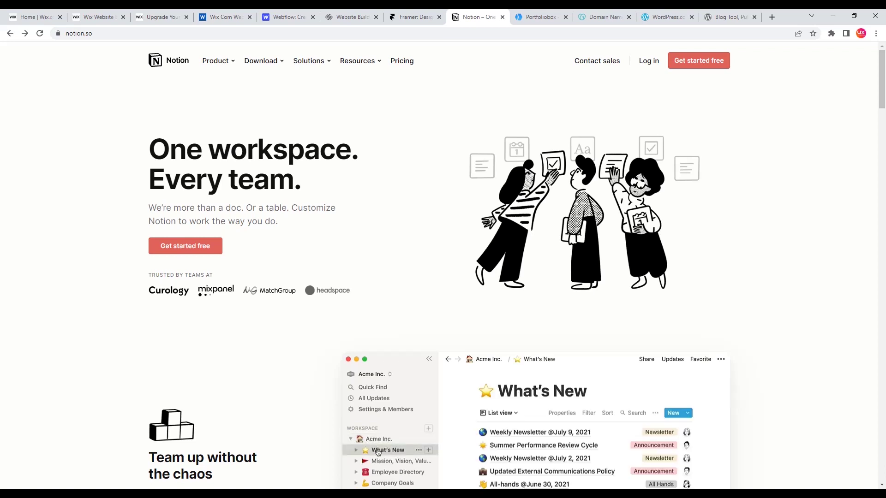
# Switch to the Portfoliobox site to view its portfolio gallery and hero, and open the GoDaddy homepage
pyautogui.hotkey('ctrl', 'Tab')
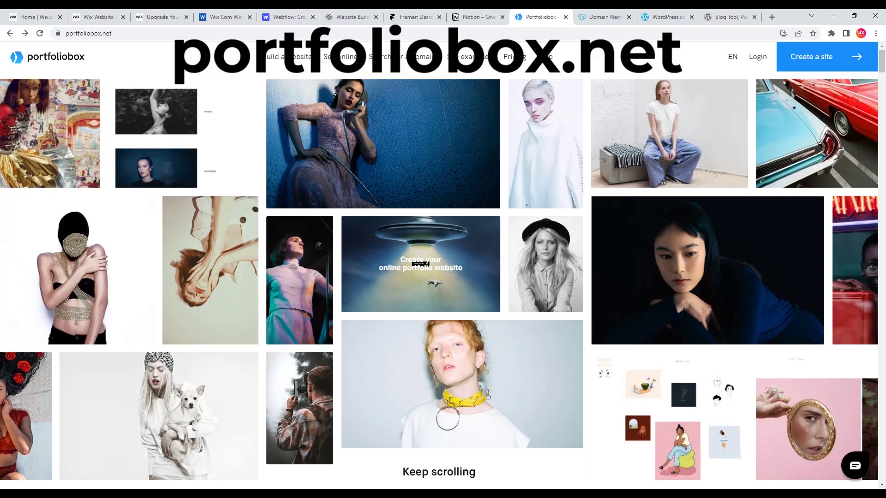
pyautogui.scroll(-3, 443, 267)
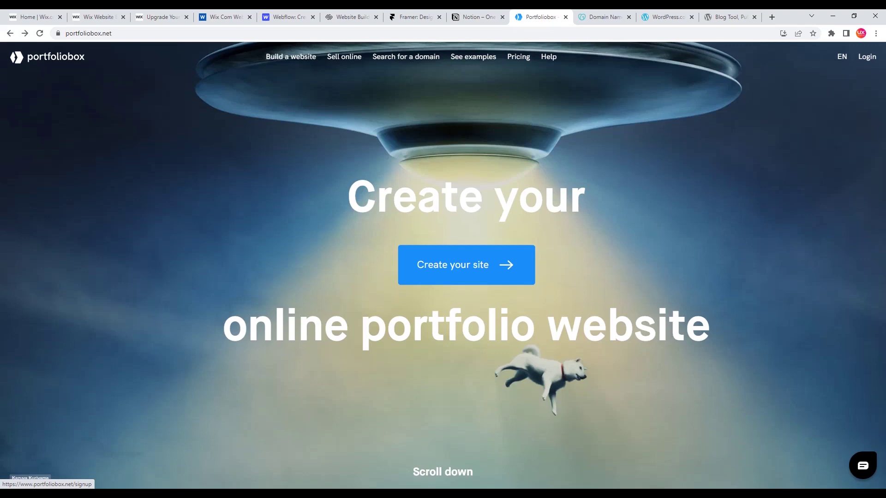
pyautogui.scroll(-2, 466, 265)
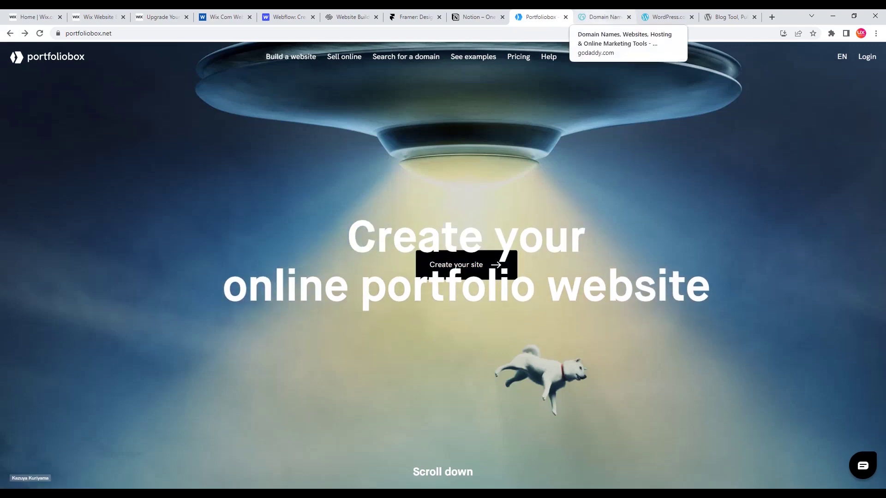
pyautogui.click(600, 17)
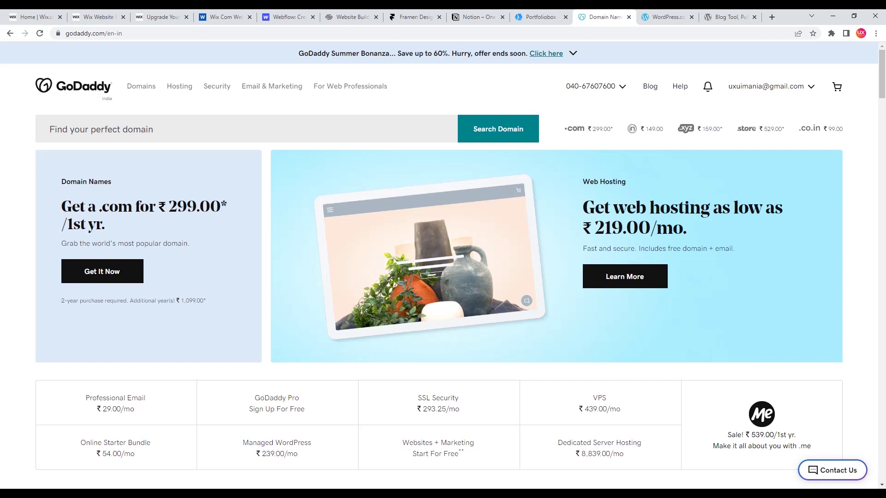
# Switch to the WordPress.com site, examine its homepage from the hero to the "Build a site" section, and open the WordPress.org homepage
pyautogui.hotkey('ctrl', 'Tab')
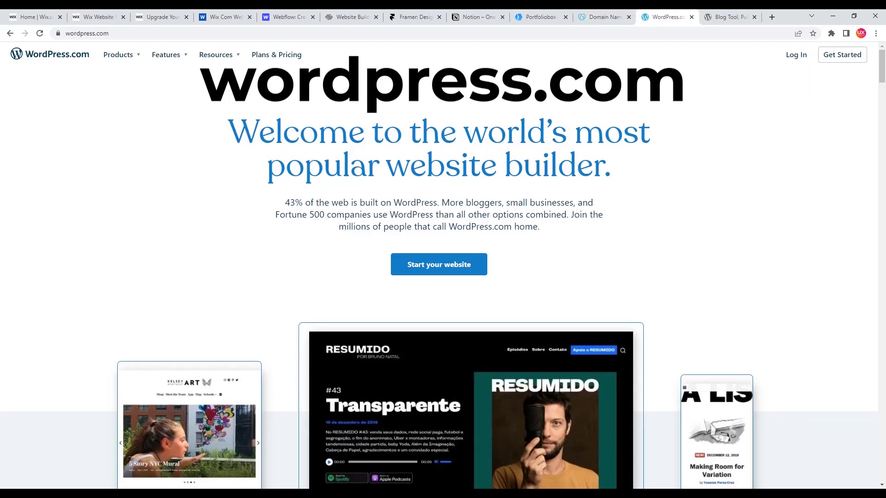
pyautogui.scroll(-1, 439, 266)
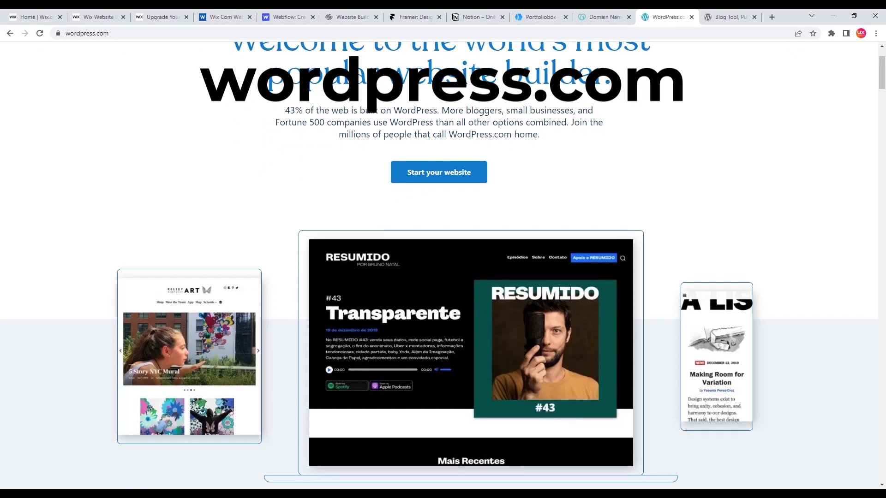
pyautogui.scroll(-2, 438, 266)
pyautogui.scroll(-2, 439, 266)
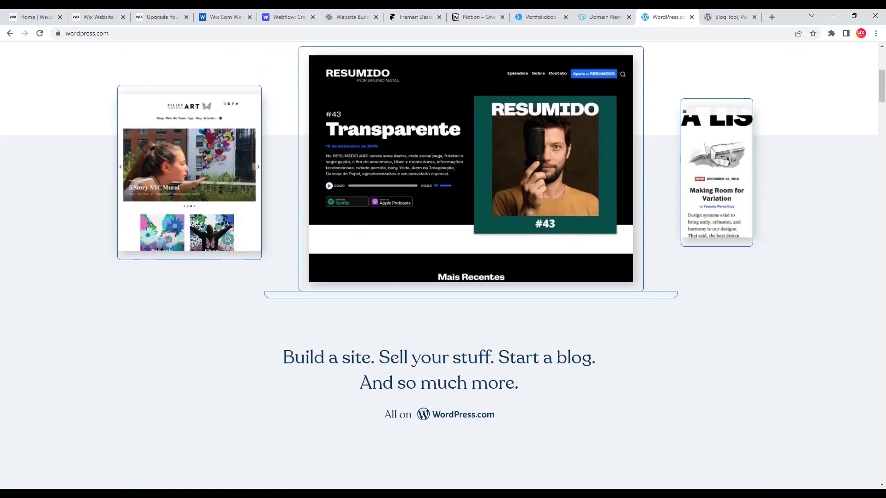
pyautogui.scroll(5, 439, 266)
pyautogui.scroll(1, 439, 265)
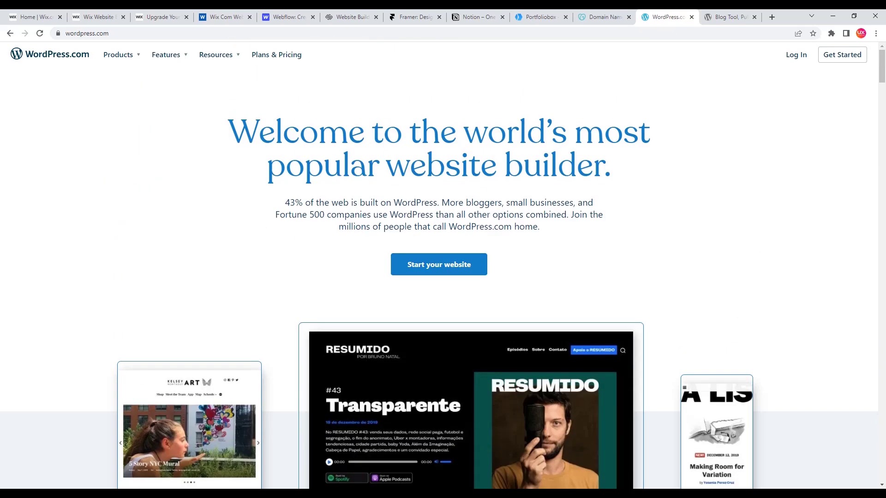
pyautogui.hotkey('ctrl', 'Tab')
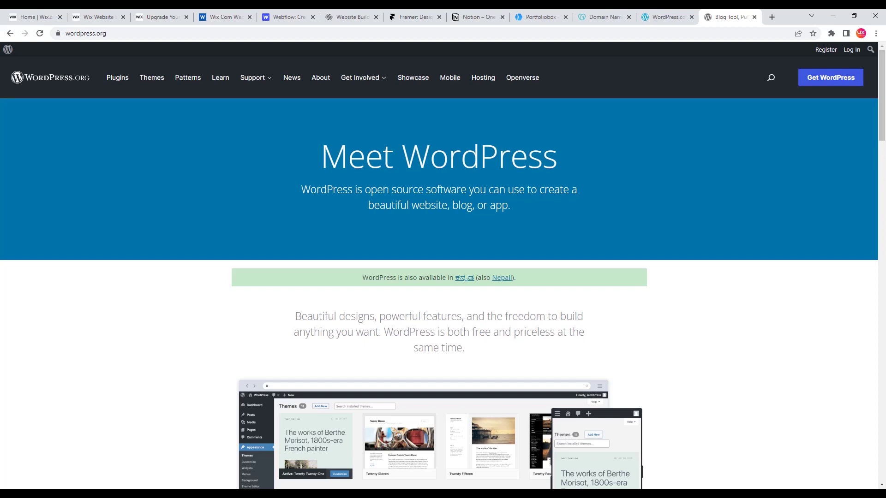
# Return to the Webflow homepage to view its hero, and open the Wix.com logo page on worldvectorlogo.com
pyautogui.click(287, 17)
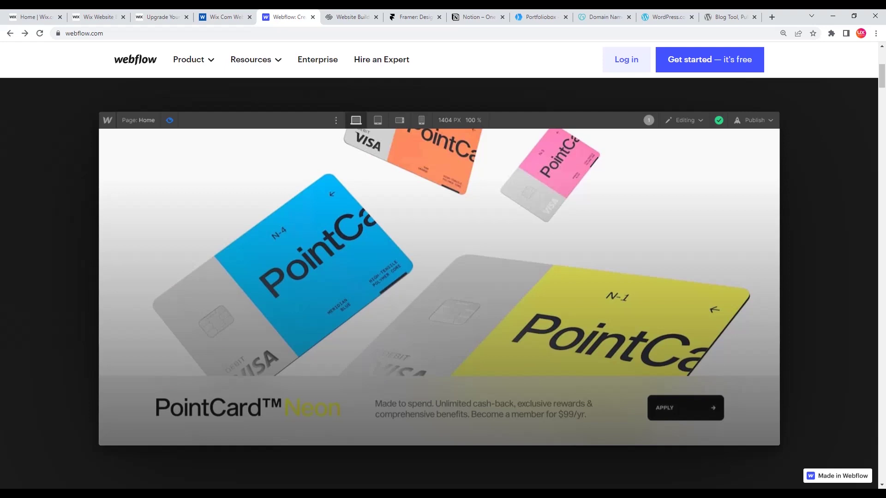
pyautogui.scroll(5, 443, 277)
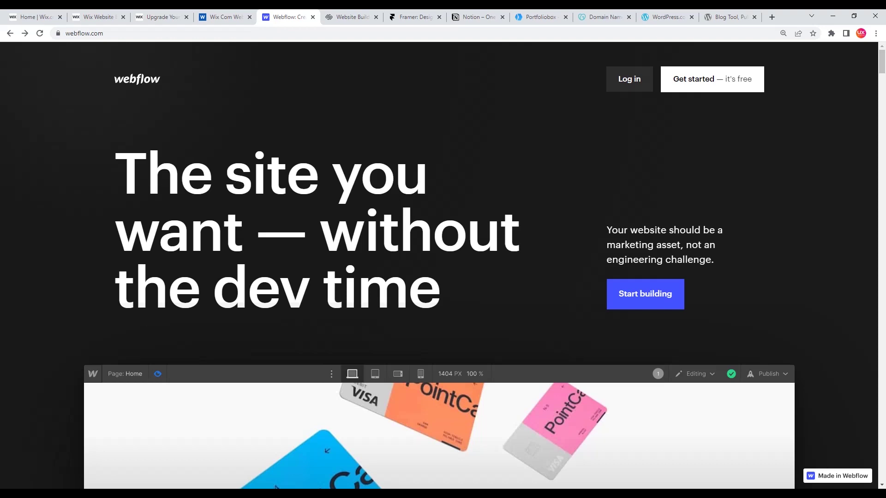
pyautogui.click(227, 17)
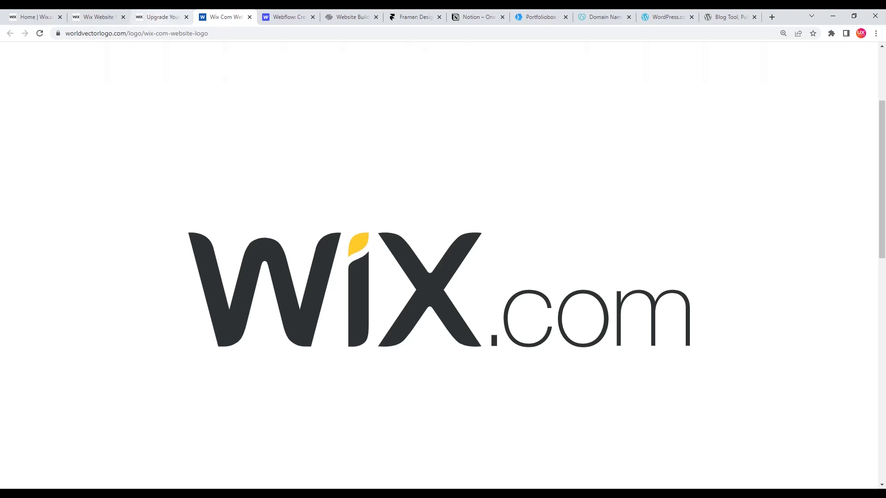
# View the Wix premium website plans, then switch to the Wix editor and open the welcome heading's text settings
pyautogui.click(159, 16)
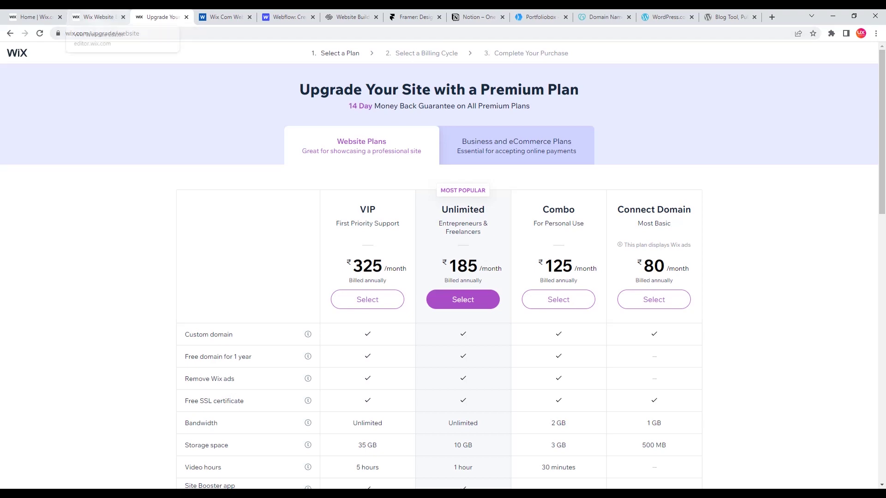
pyautogui.click(97, 17)
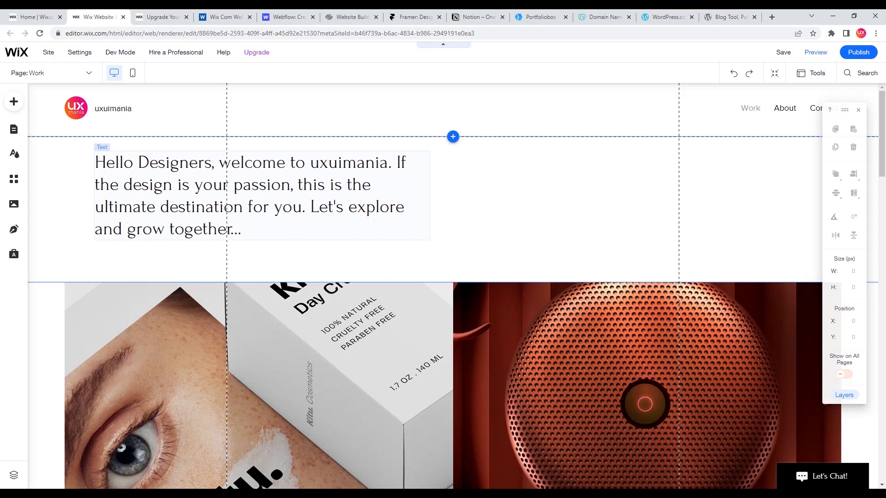
pyautogui.click(262, 196)
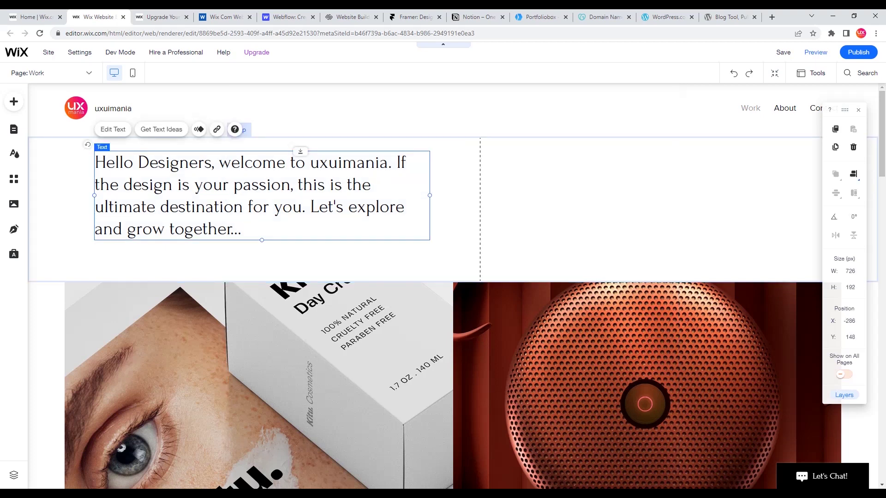
pyautogui.click(113, 129)
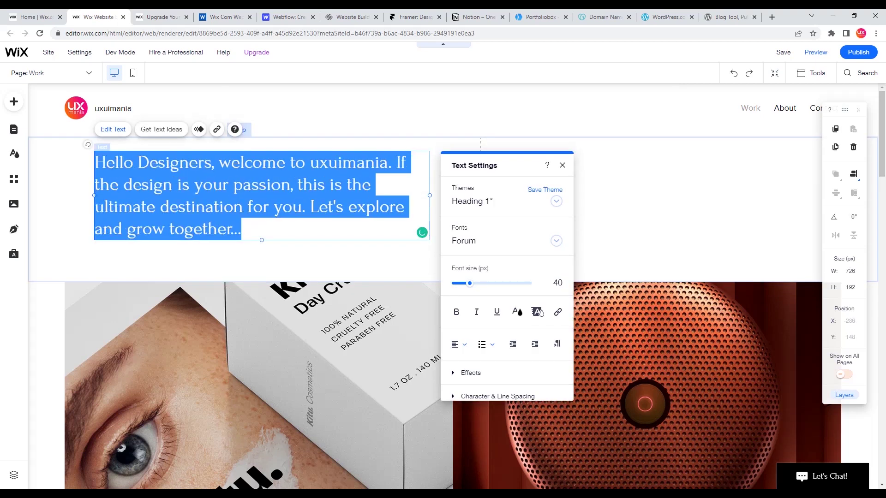
# Select the header's logo image, site name text and horizontal navigation menu one after another
pyautogui.click(76, 108)
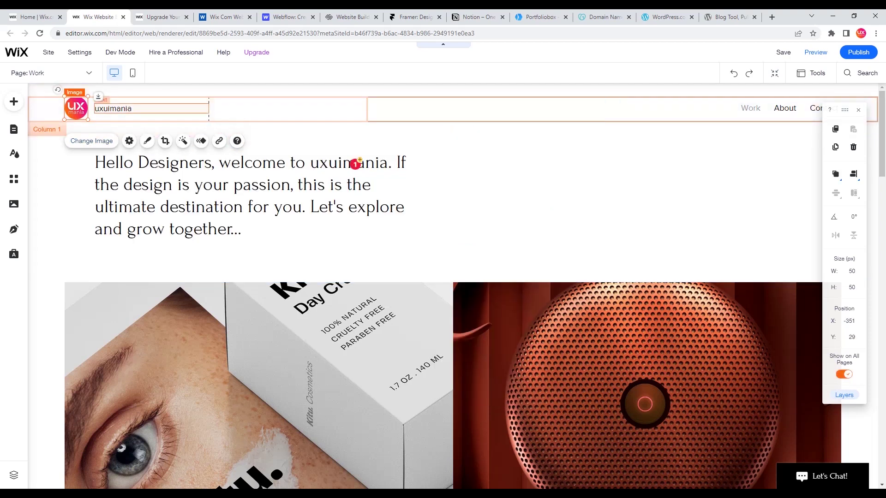
pyautogui.click(205, 109)
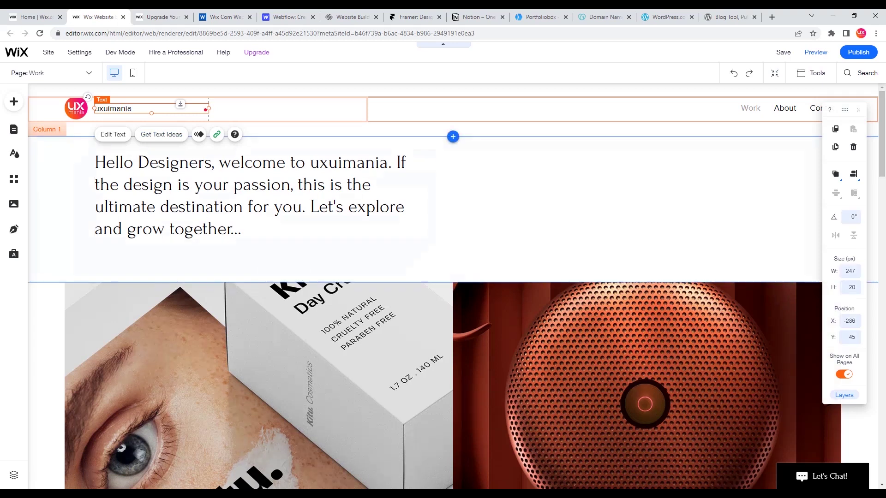
pyautogui.click(683, 109)
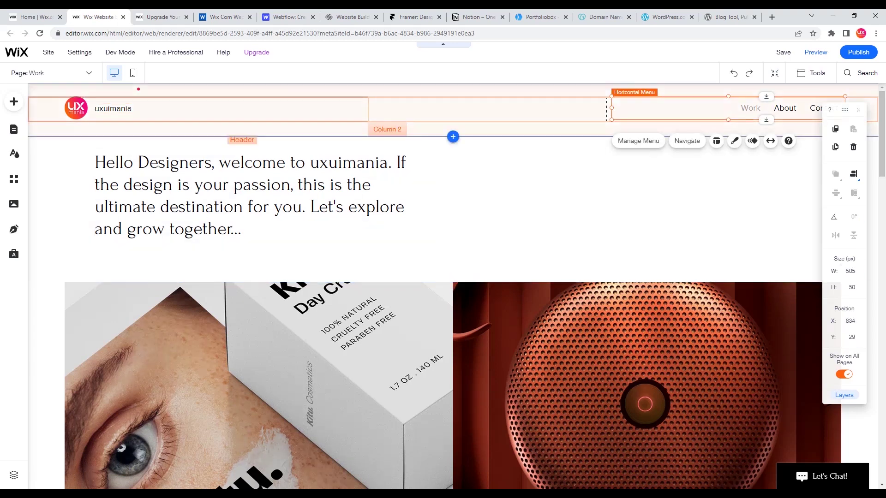
# Examine the project galleries on the Work page, selecting the gallery with Kitu Cosmetics and Tune Speaker
pyautogui.scroll(-7, 393, 193)
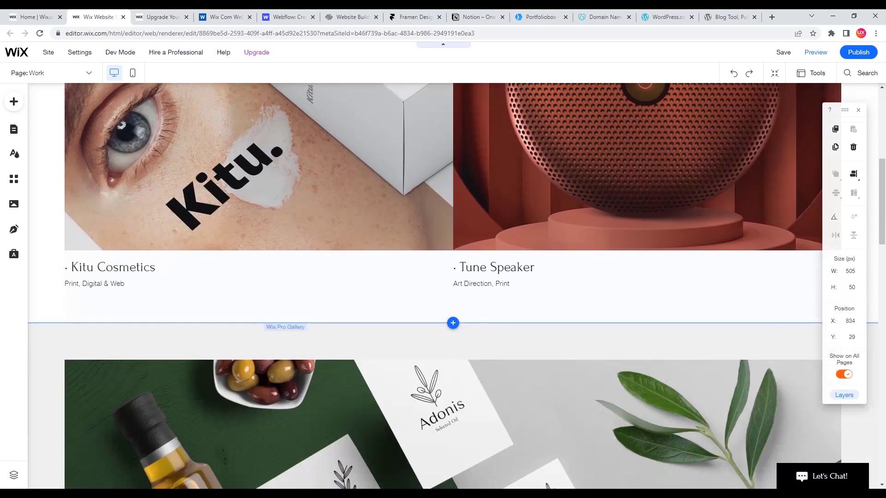
pyautogui.click(393, 189)
pyautogui.scroll(2, 452, 286)
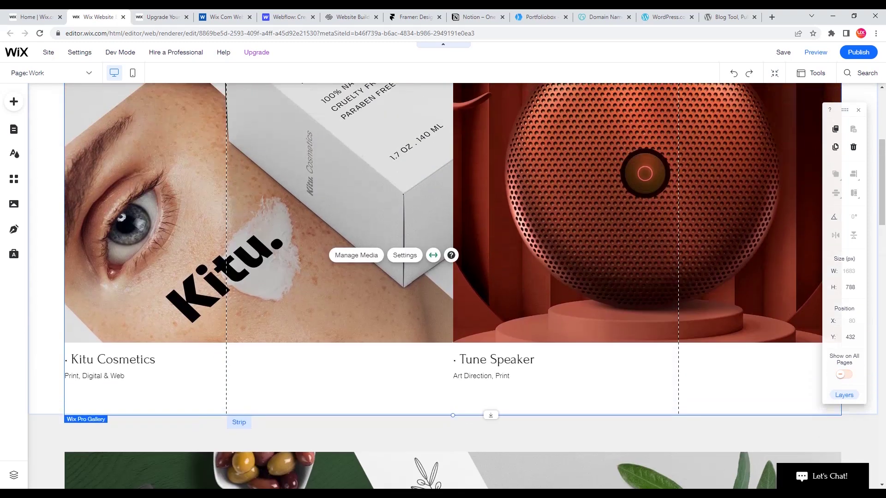
pyautogui.scroll(-7, 443, 286)
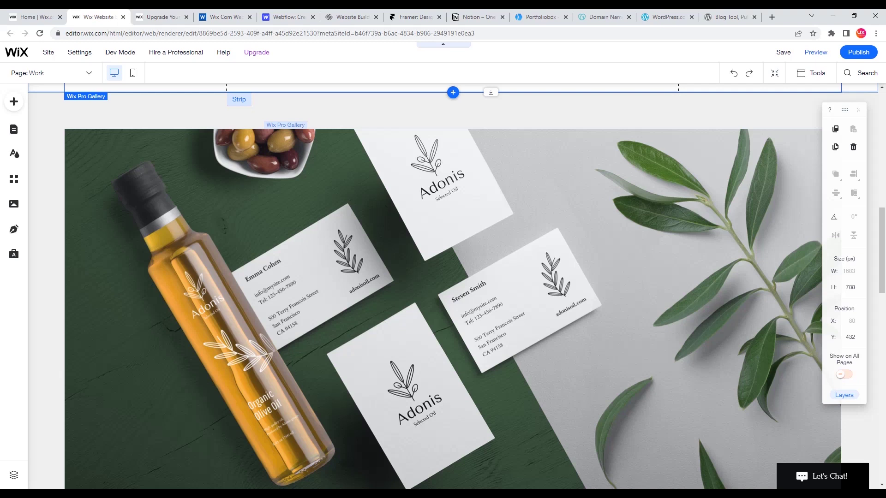
pyautogui.scroll(-6, 443, 286)
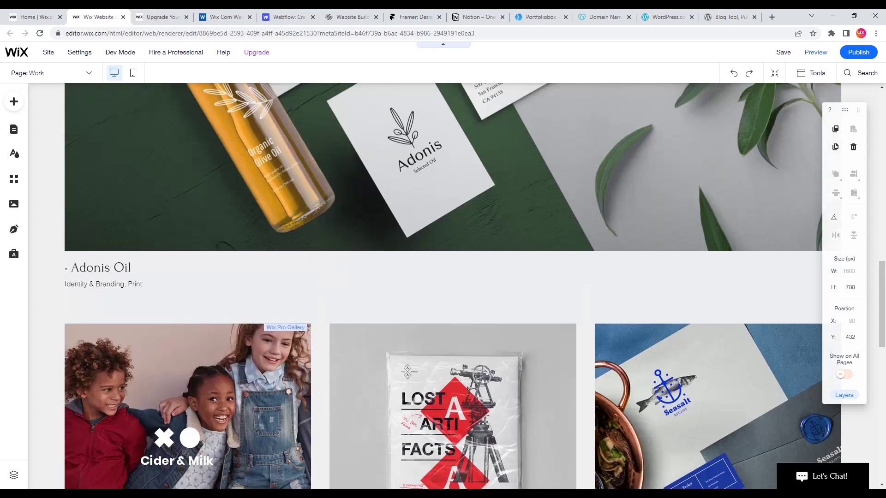
pyautogui.scroll(5, 443, 277)
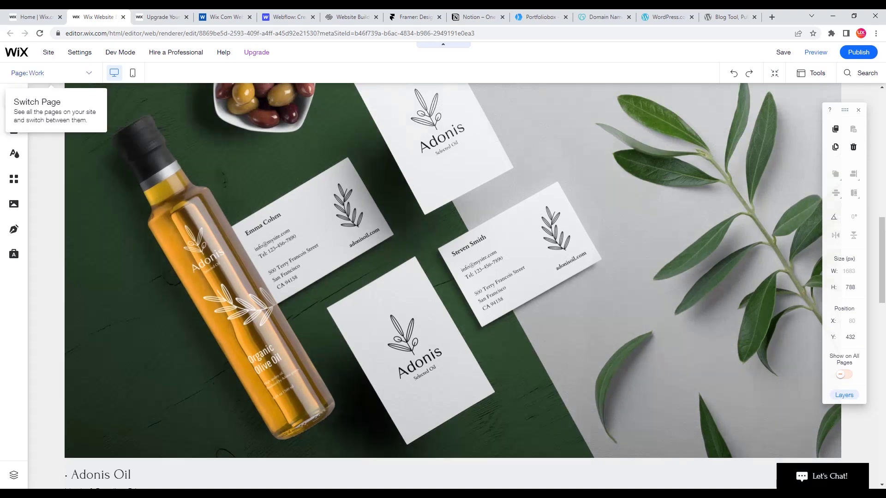
# View the list of site pages, close it, and return to the top of the Work page with nothing selected
pyautogui.click(51, 73)
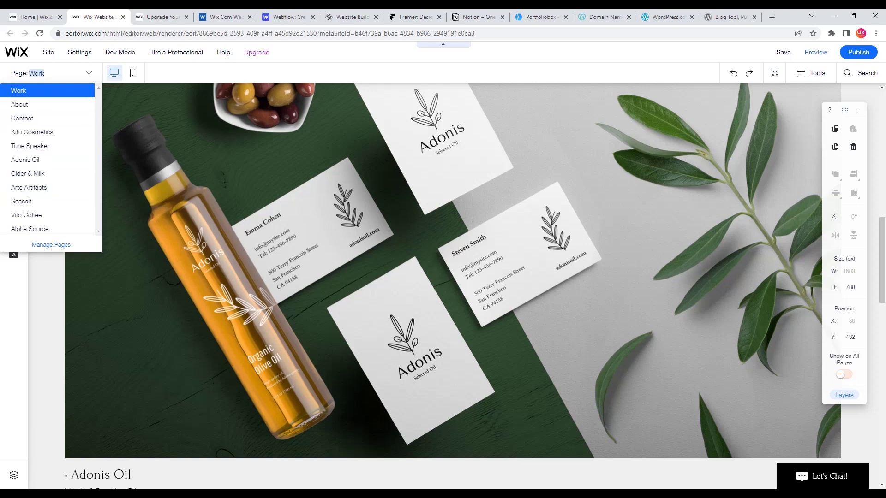
pyautogui.press('Escape')
pyautogui.scroll(8, 442, 286)
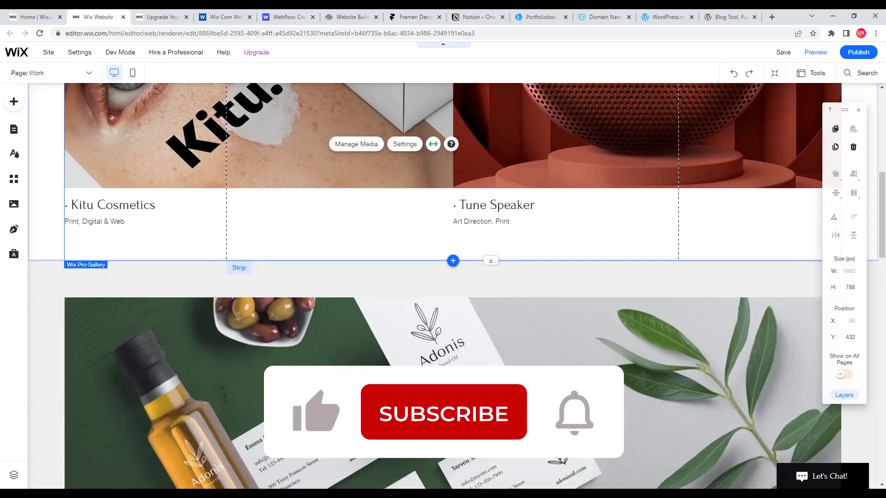
pyautogui.scroll(5, 443, 286)
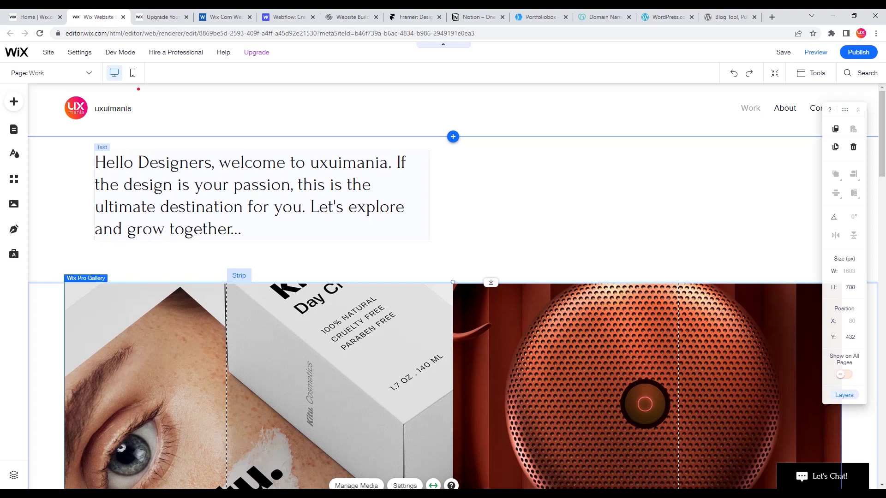
pyautogui.press('Escape')
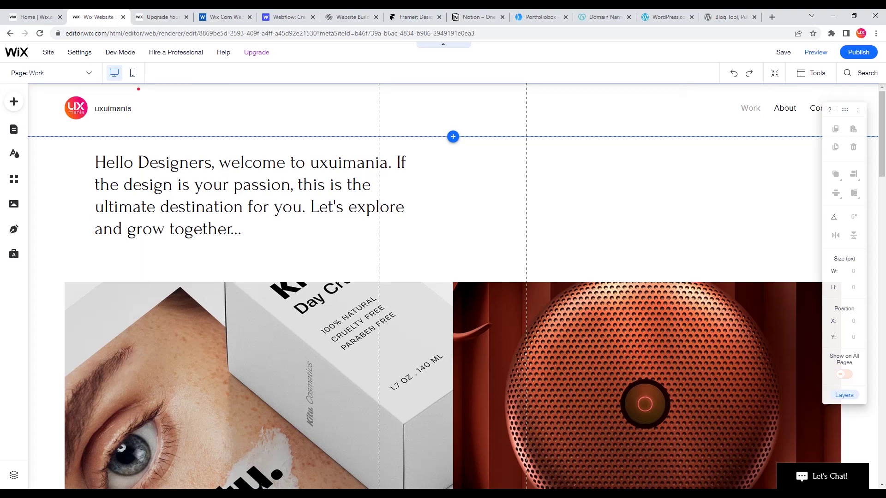
# Switch the editor to the mobile layout and examine the Work page from the header to the Cider & Milk project
pyautogui.click(132, 73)
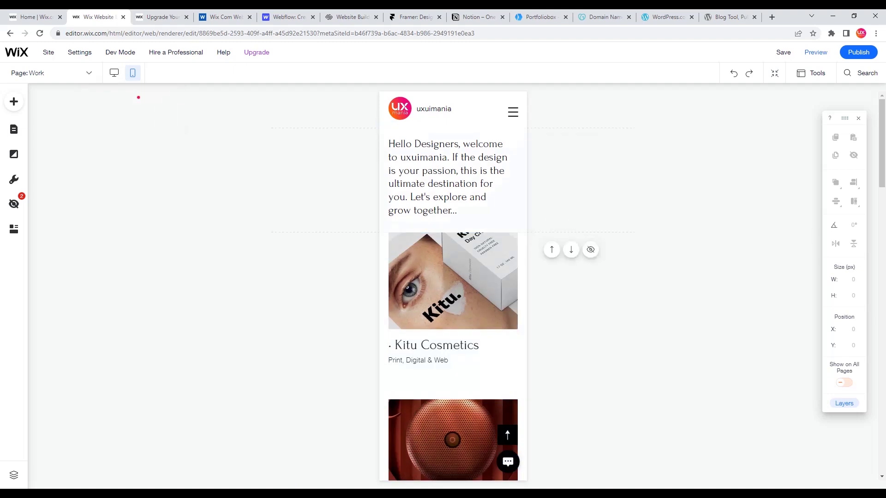
pyautogui.scroll(-8, 453, 286)
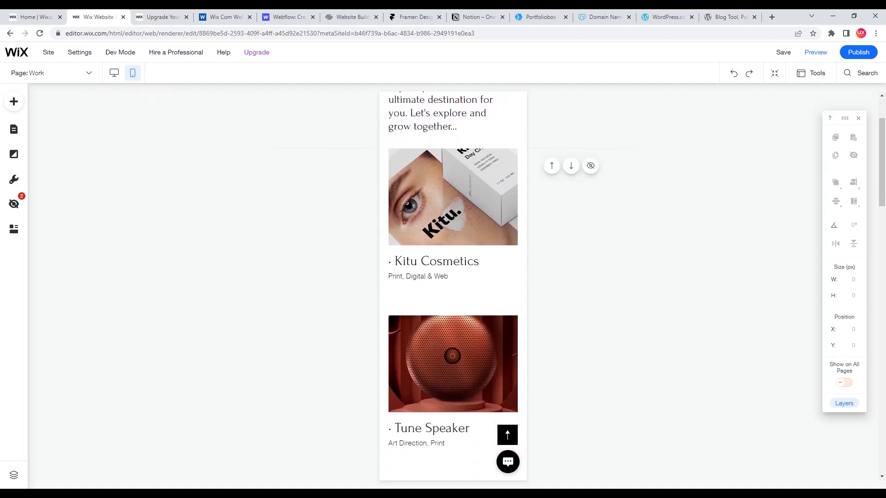
pyautogui.scroll(-4, 453, 286)
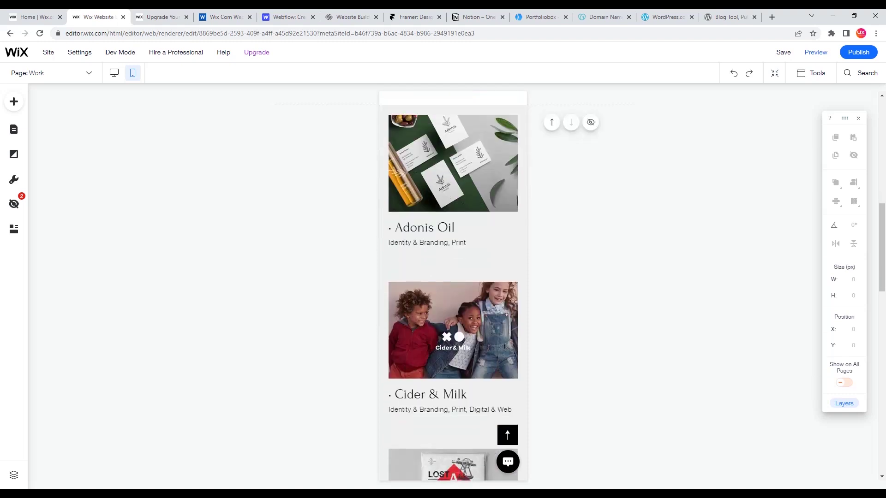
pyautogui.scroll(9, 453, 286)
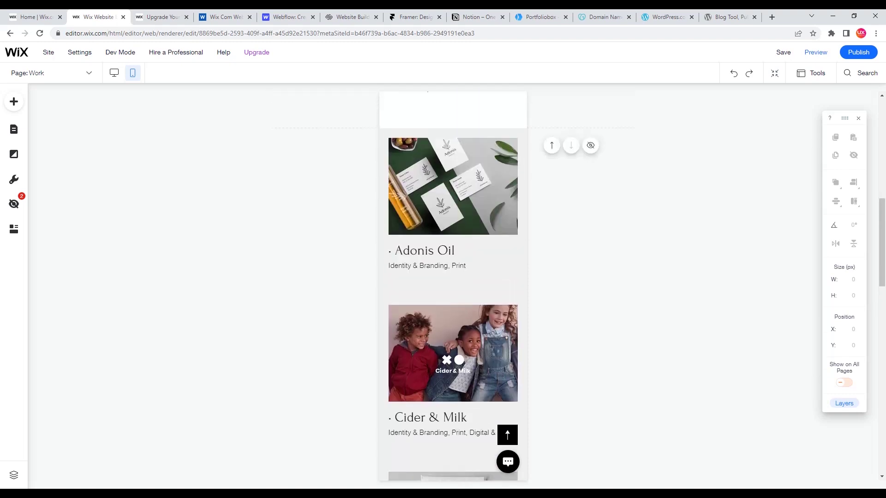
pyautogui.scroll(3, 138, 97)
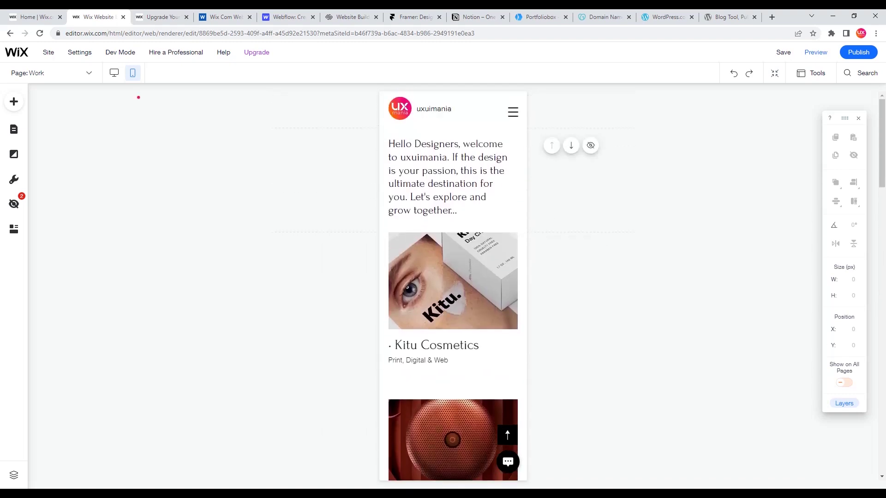
# Preview the mobile site, look through its projects, and return to the editor
pyautogui.click(815, 52)
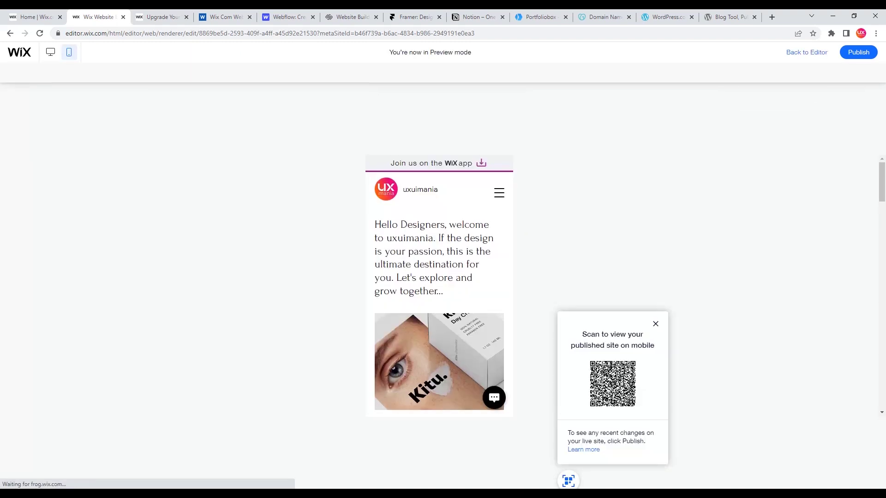
pyautogui.scroll(-10, 439, 303)
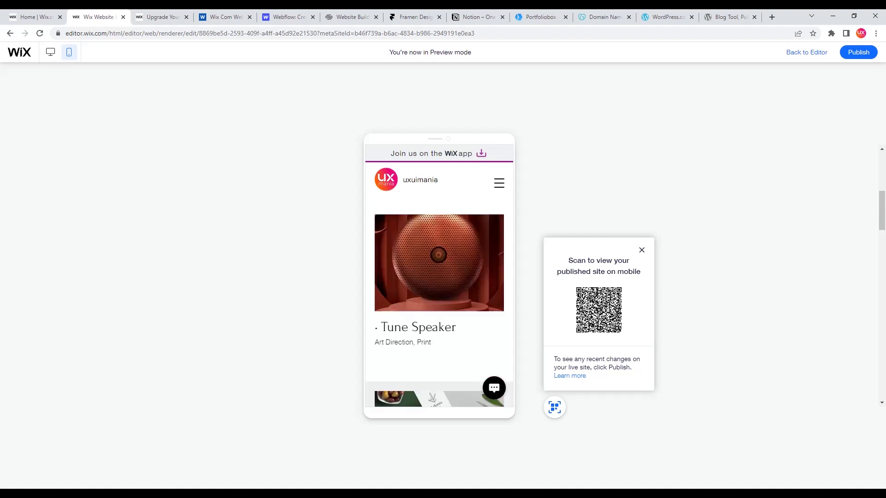
pyautogui.scroll(7, 439, 303)
pyautogui.scroll(3, 439, 303)
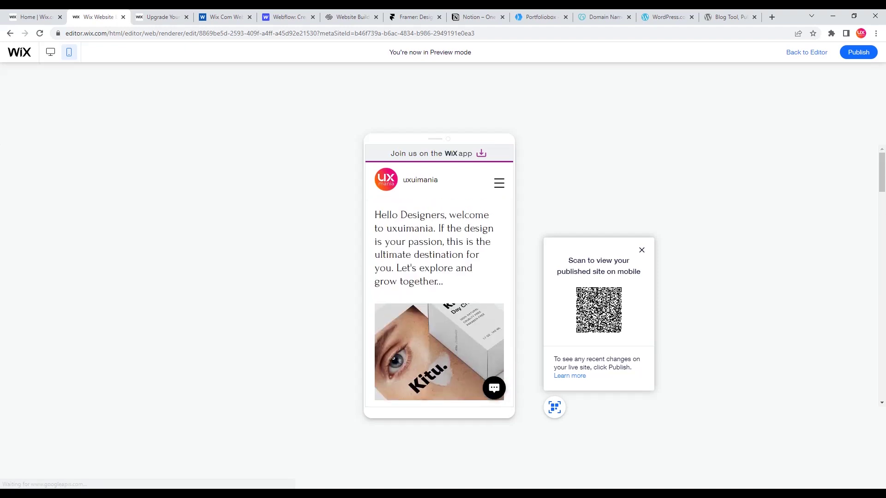
pyautogui.click(811, 52)
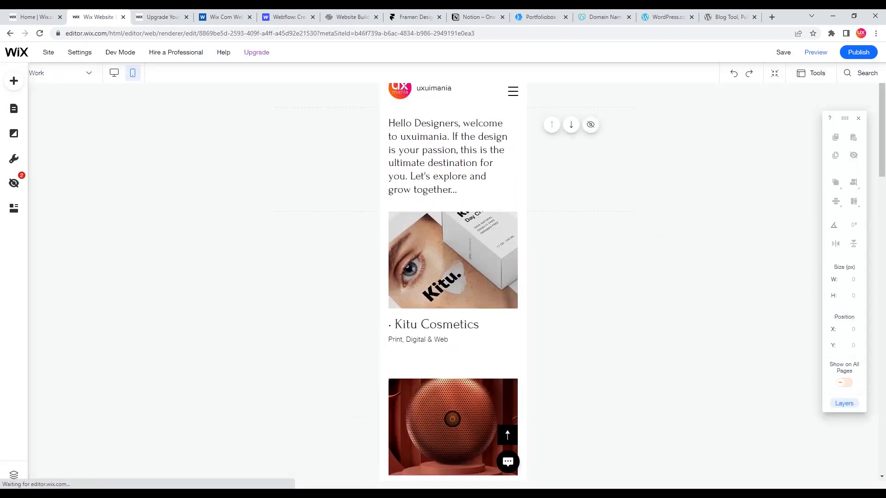
# Check the site's page list in the mobile editor, close it, and switch back to the desktop layout
pyautogui.click(46, 73)
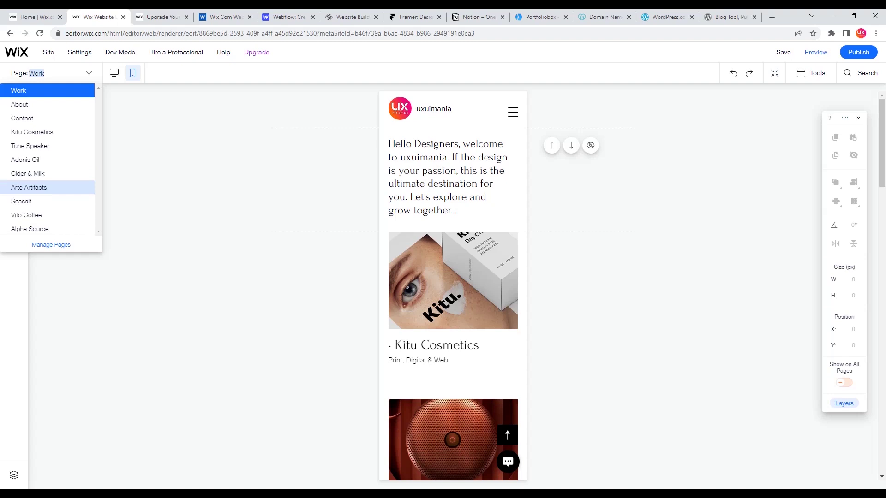
pyautogui.click(184, 172)
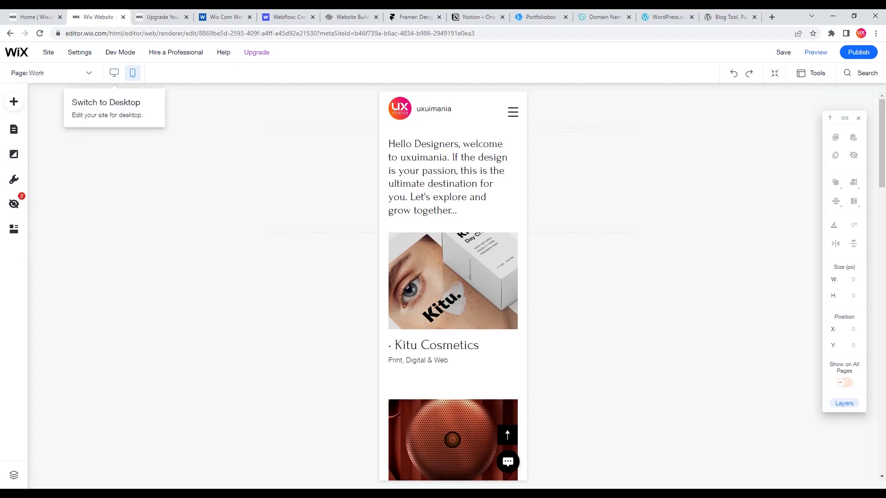
pyautogui.click(114, 72)
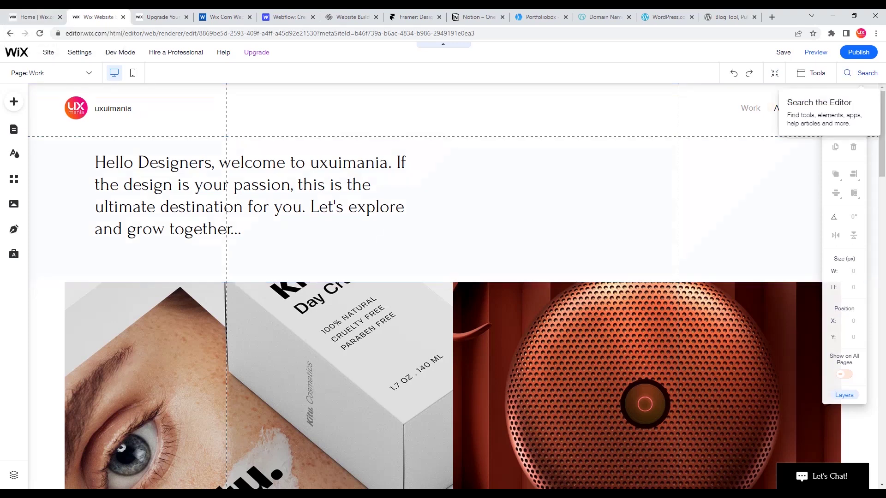
# Publish the site, highlight part of its web address in the confirmation dialog, and close the dialog
pyautogui.click(859, 51)
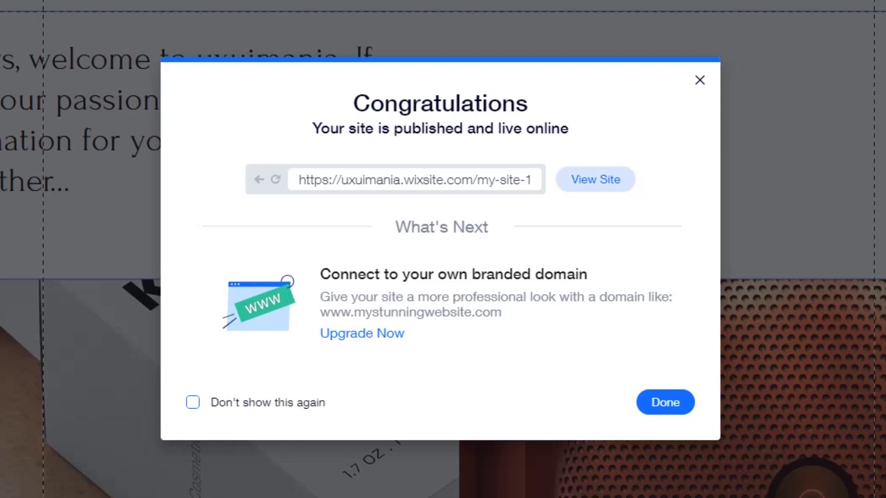
pyautogui.moveTo(354, 179); pyautogui.dragTo(404, 179)
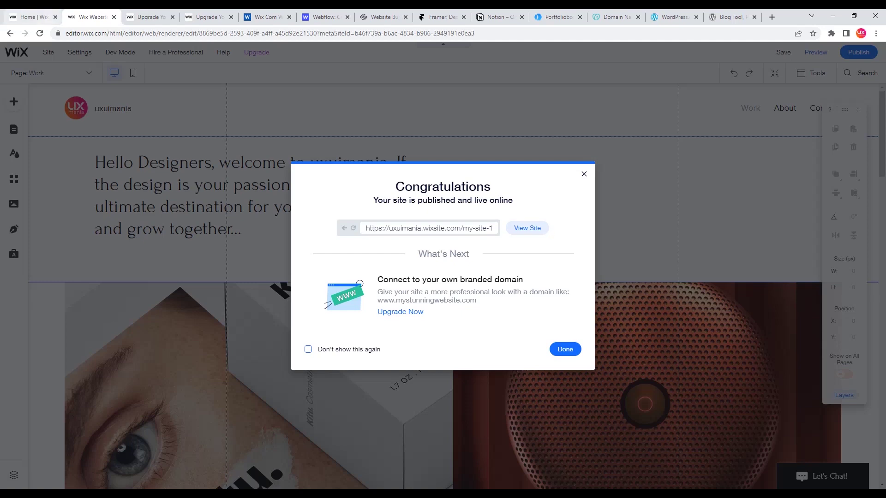
pyautogui.click(584, 174)
# Open the domain connection page for My Site 1, enter jfjkjdsfdjs as a trial domain, and clear the entry
pyautogui.click(39, 81)
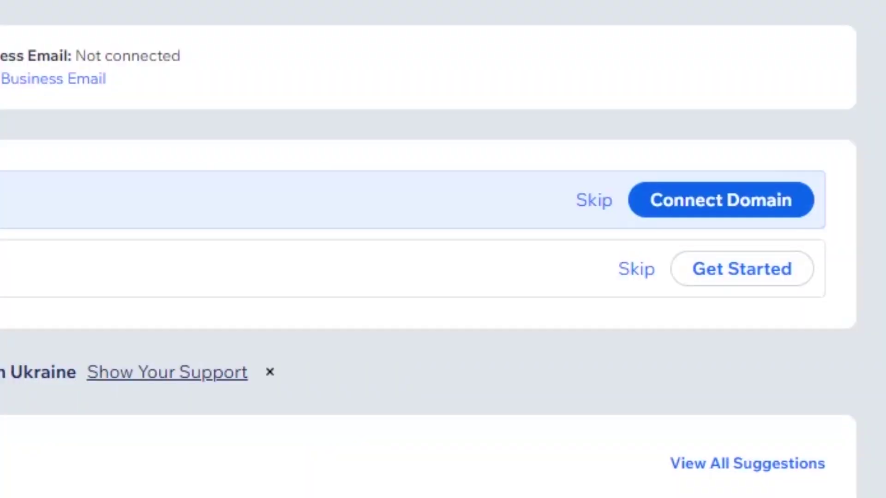
pyautogui.click(721, 199)
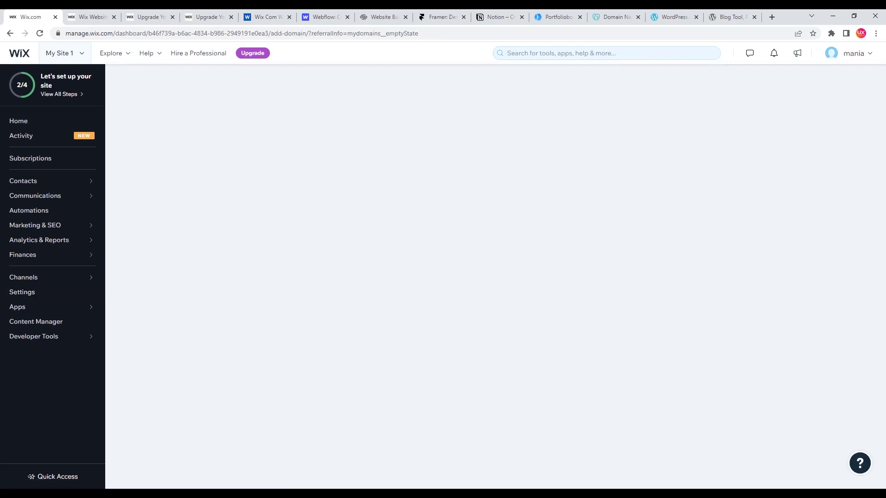
pyautogui.click(277, 171)
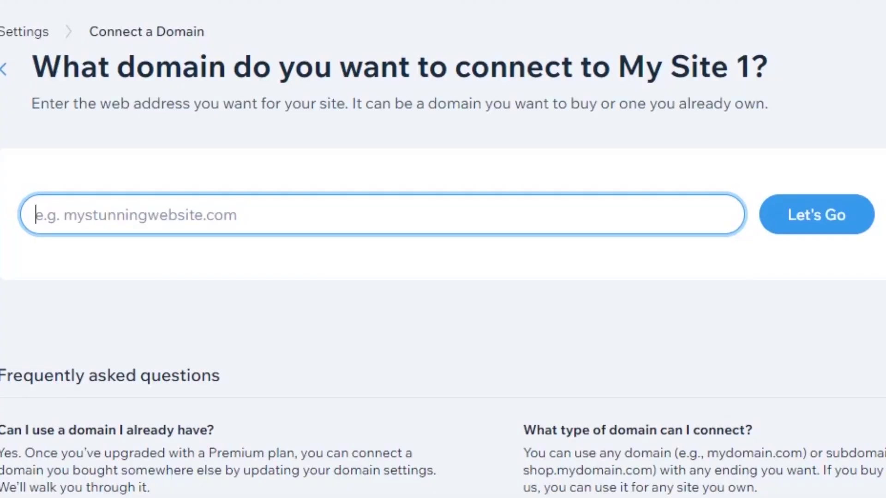
pyautogui.write('jfjkjdsfdjs')
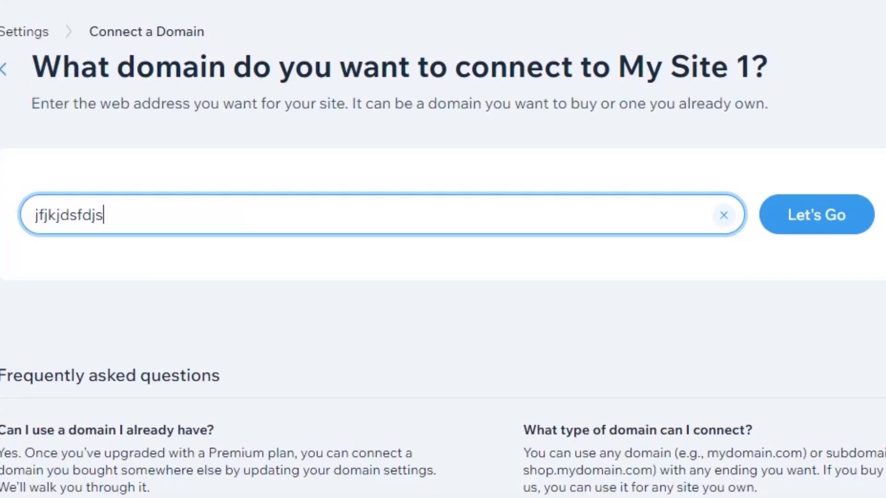
pyautogui.hotkey('ctrl', 'a')
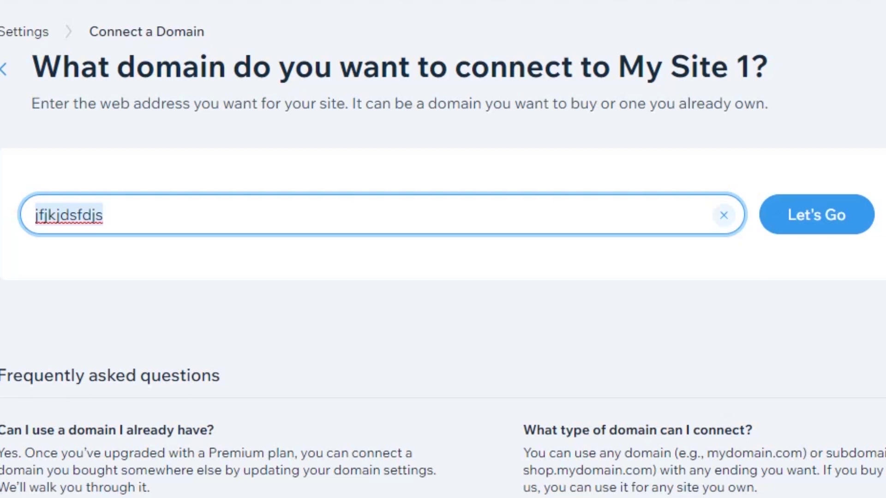
pyautogui.press('BackSpace')
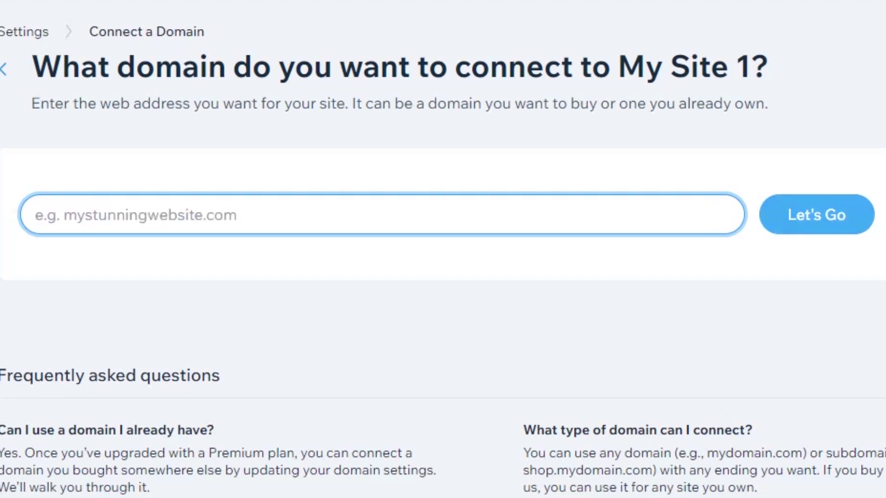
pyautogui.click(817, 215)
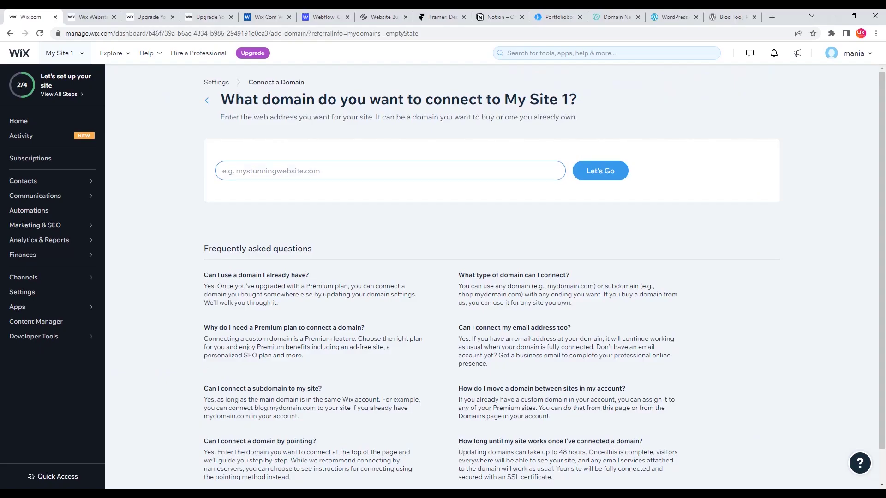
# Return to the site's desktop preview and examine the Work page's projects from the intro down to Vito Coffee and Alpha Source
pyautogui.hotkey('ctrl', 'Tab')
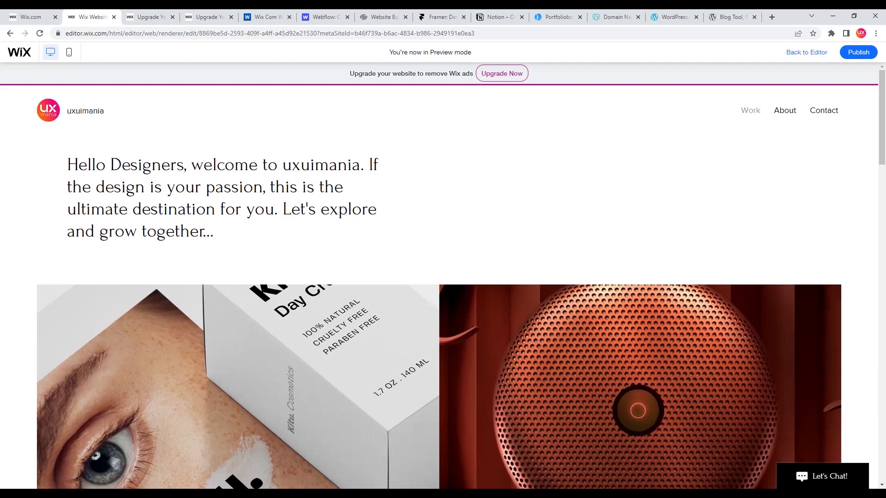
pyautogui.scroll(-3, 443, 277)
pyautogui.scroll(-3, 443, 277)
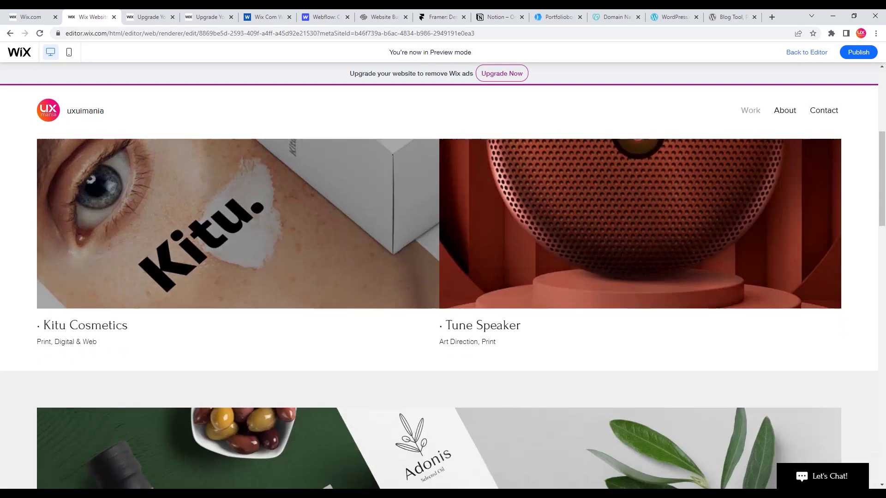
pyautogui.scroll(-5, 442, 313)
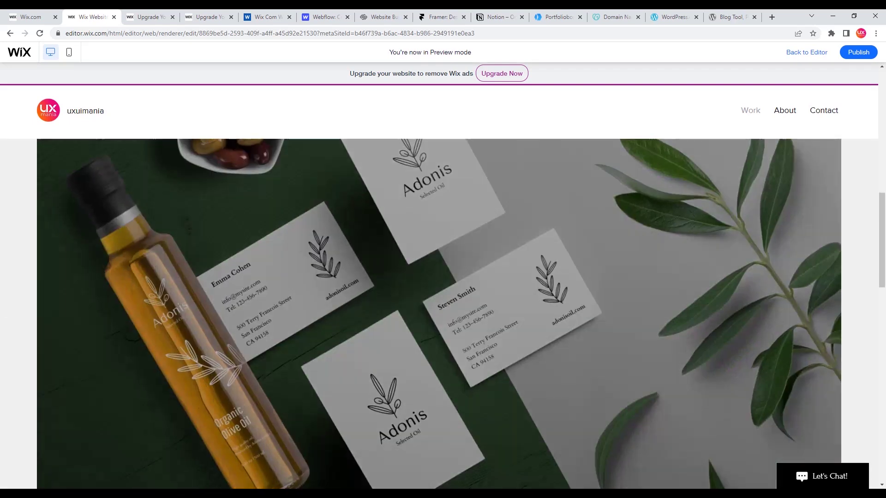
pyautogui.scroll(-12, 443, 313)
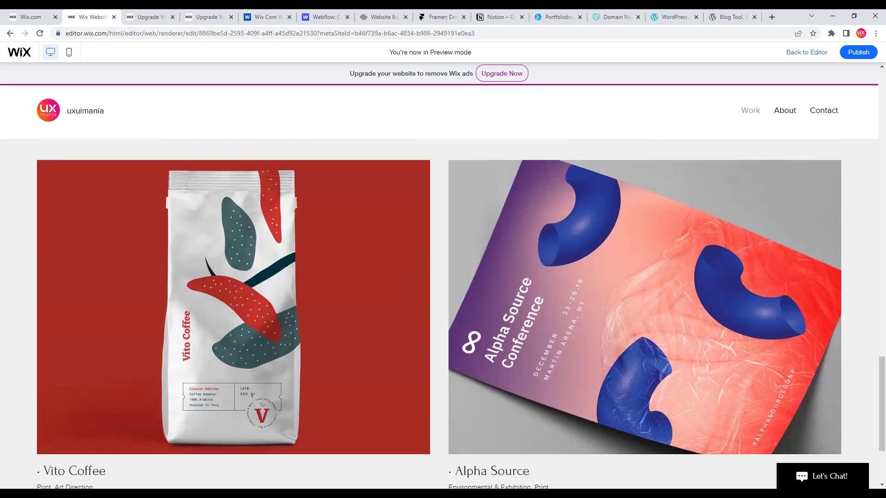
pyautogui.scroll(-3, 443, 313)
pyautogui.scroll(7, 443, 314)
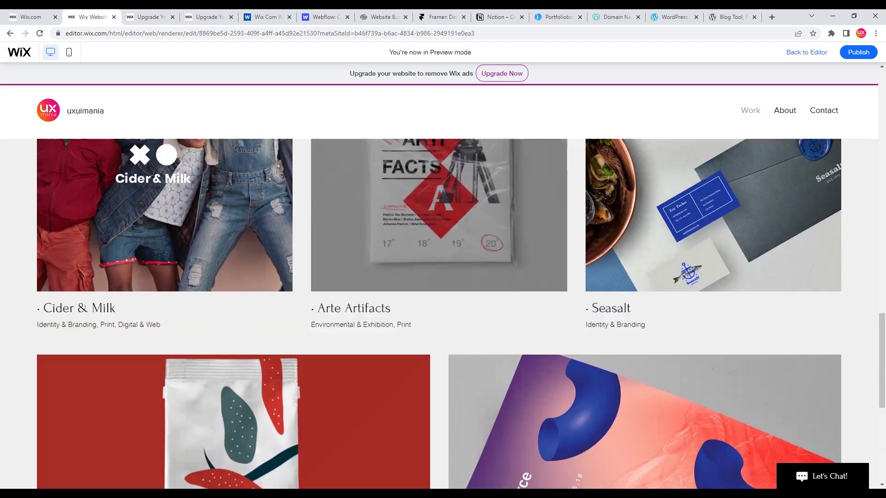
pyautogui.scroll(10, 443, 314)
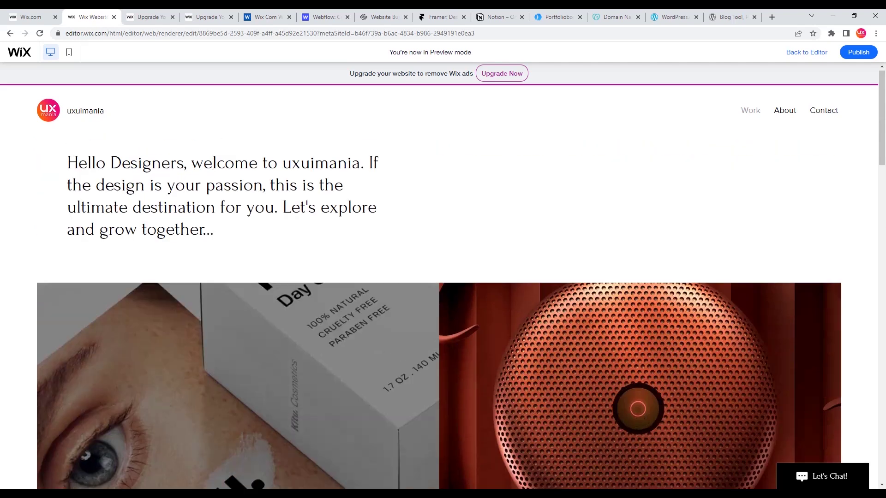